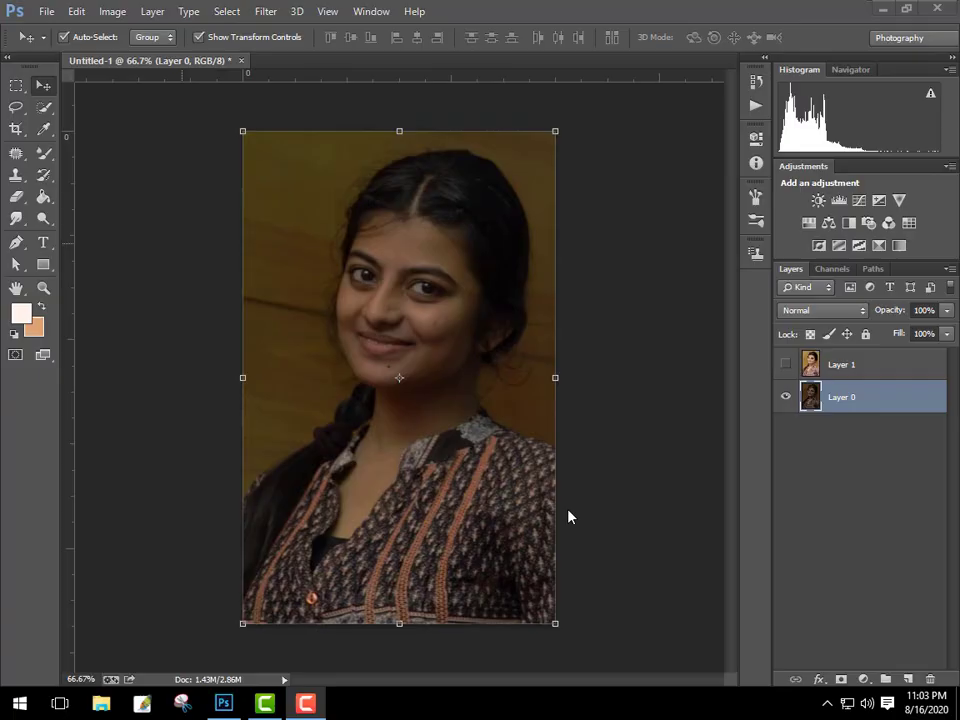
Step: Toggle Layer 1 off and on to compare with the original, leaving it visible
{"action": "left_click", "coordinate": [786, 365]}
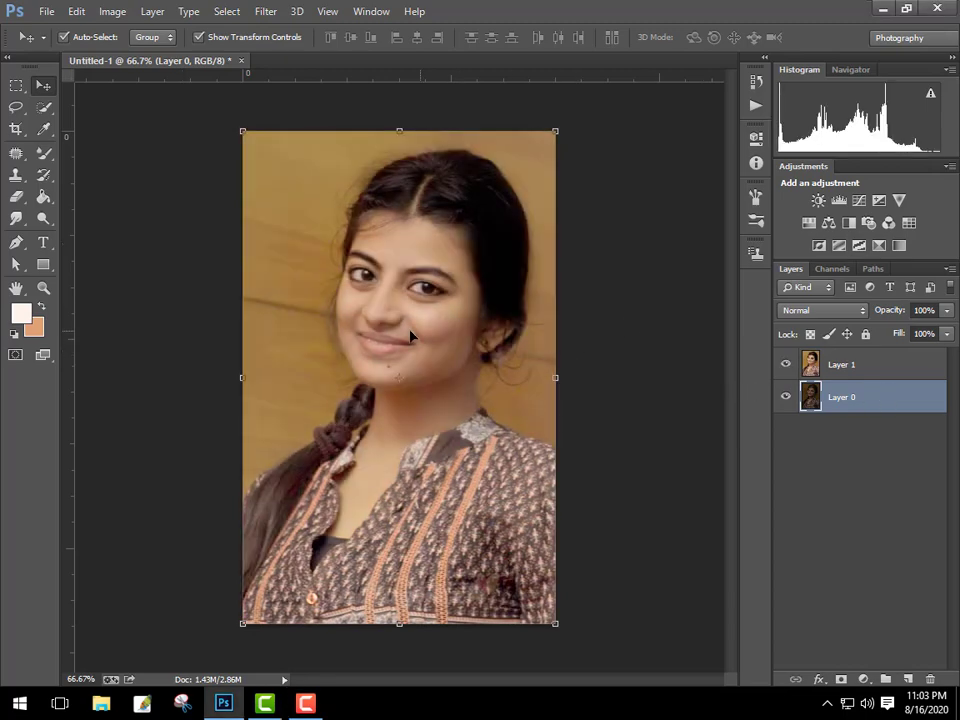
{"action": "scroll", "coordinate": [398, 323], "scroll_direction": "up", "scroll_amount": 1}
{"action": "scroll", "coordinate": [430, 285], "scroll_direction": "up", "scroll_amount": 1}
{"action": "scroll", "coordinate": [461, 246], "scroll_direction": "up", "scroll_amount": 1}
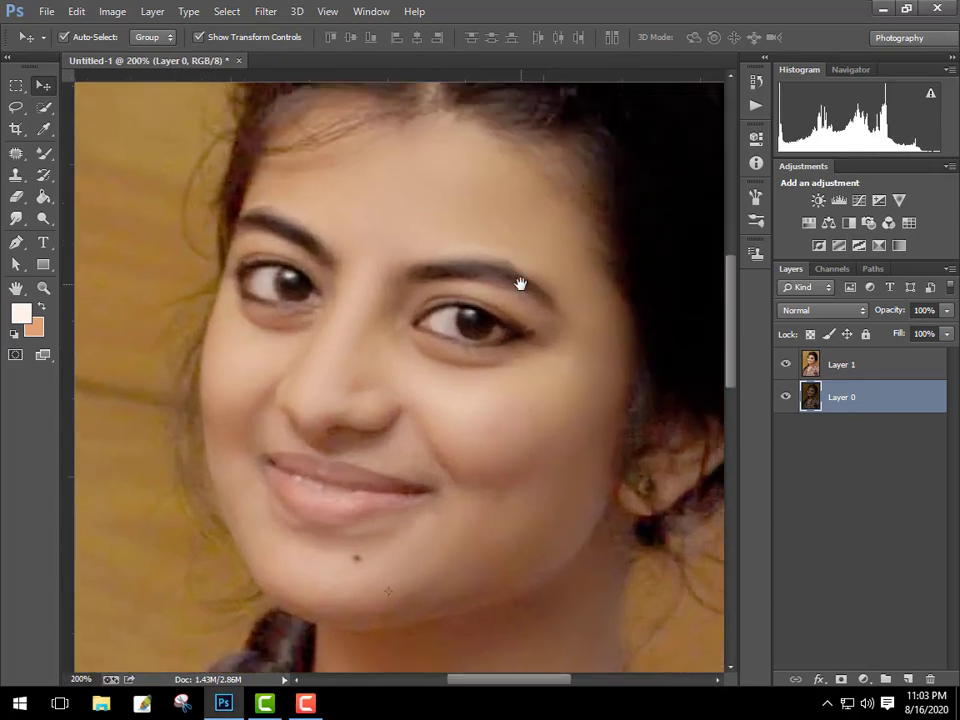
{"action": "left_click", "coordinate": [786, 365]}
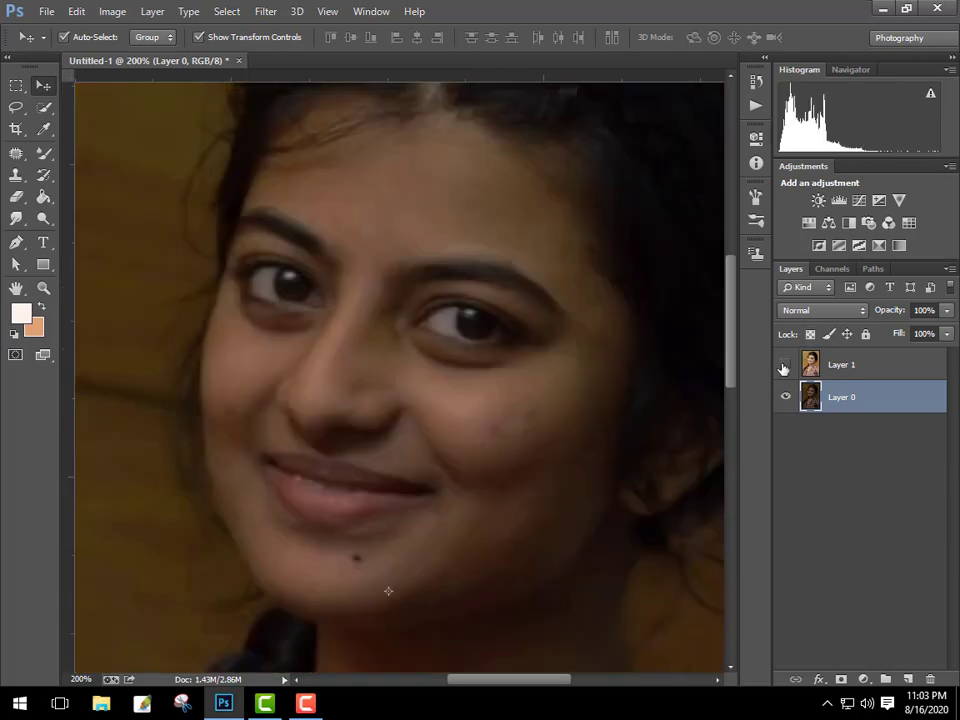
{"action": "left_click", "coordinate": [785, 366]}
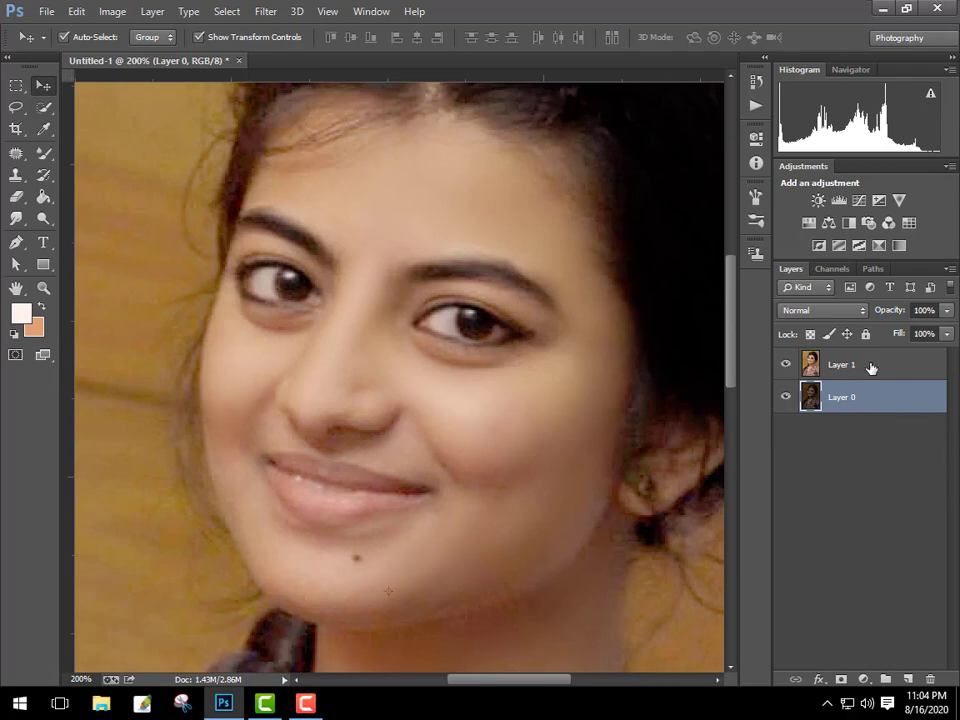
Step: Delete the brightened Layer 1 by dragging it to the trash
{"action": "left_click_drag", "start_coordinate": [870, 367], "coordinate": [881, 369]}
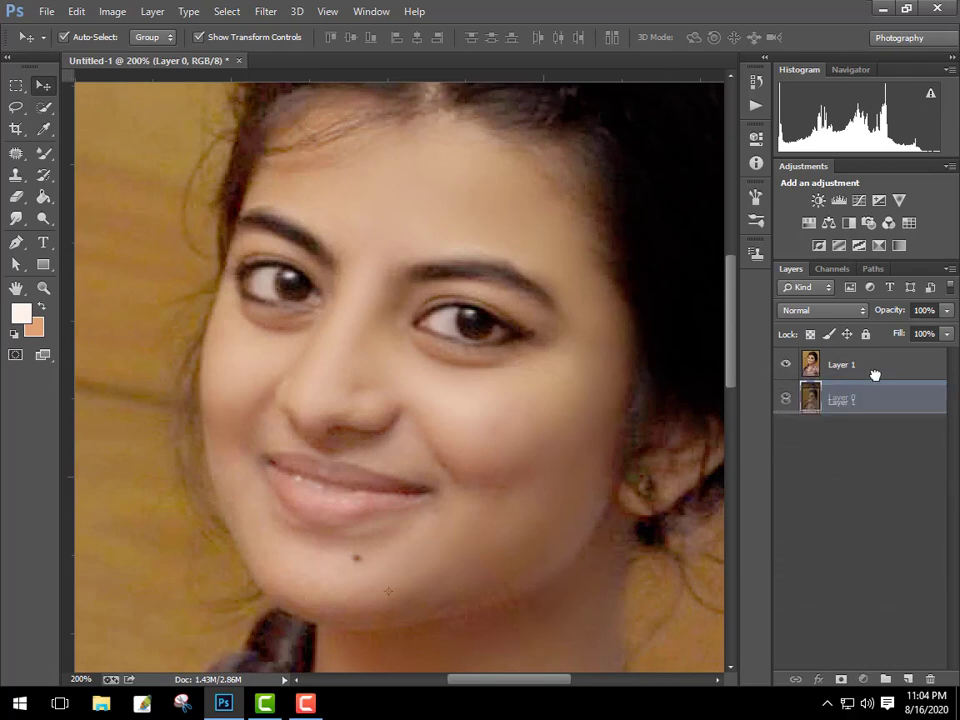
{"action": "left_click", "coordinate": [786, 365]}
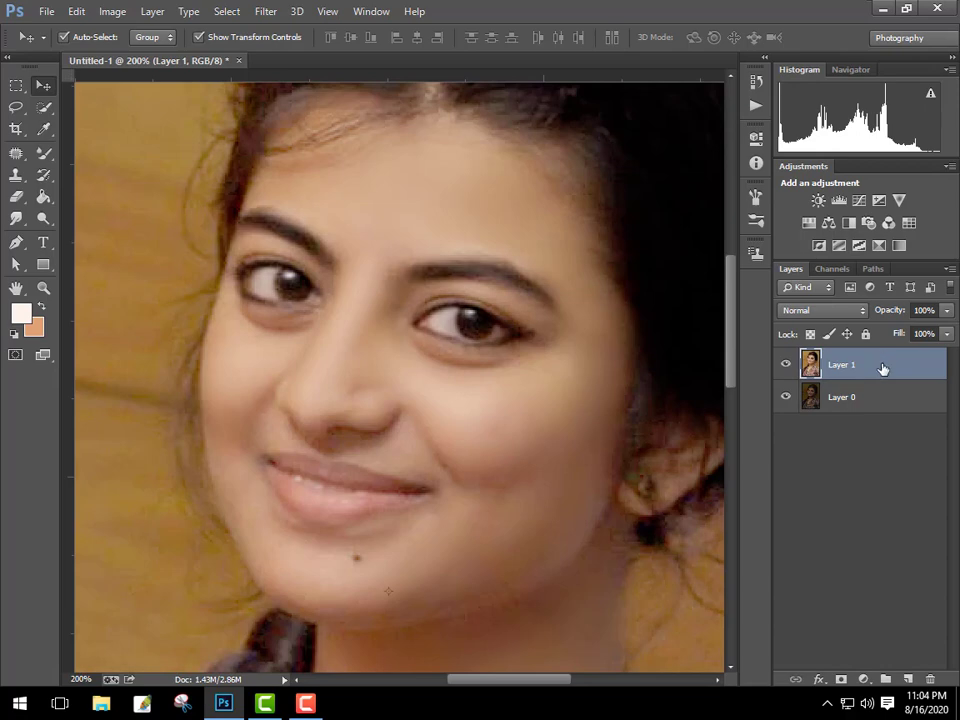
{"action": "left_click_drag", "start_coordinate": [882, 369], "coordinate": [930, 679]}
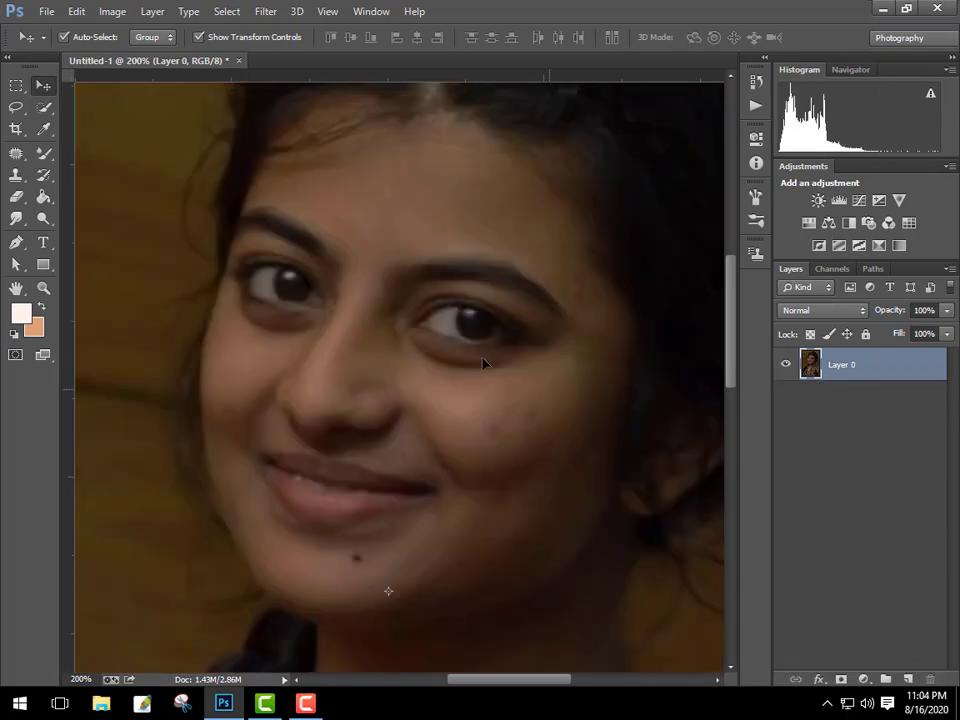
Step: Undo the accidental photo move and zoom out to see the whole portrait
{"action": "left_click_drag", "start_coordinate": [541, 365], "coordinate": [512, 337]}
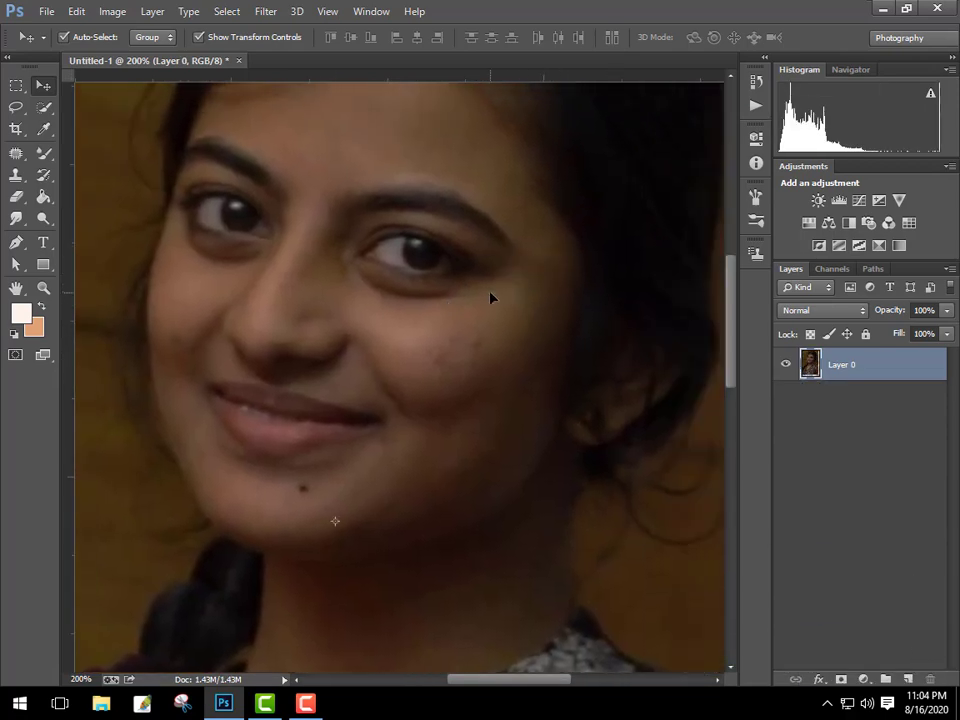
{"action": "key", "text": "ctrl+z"}
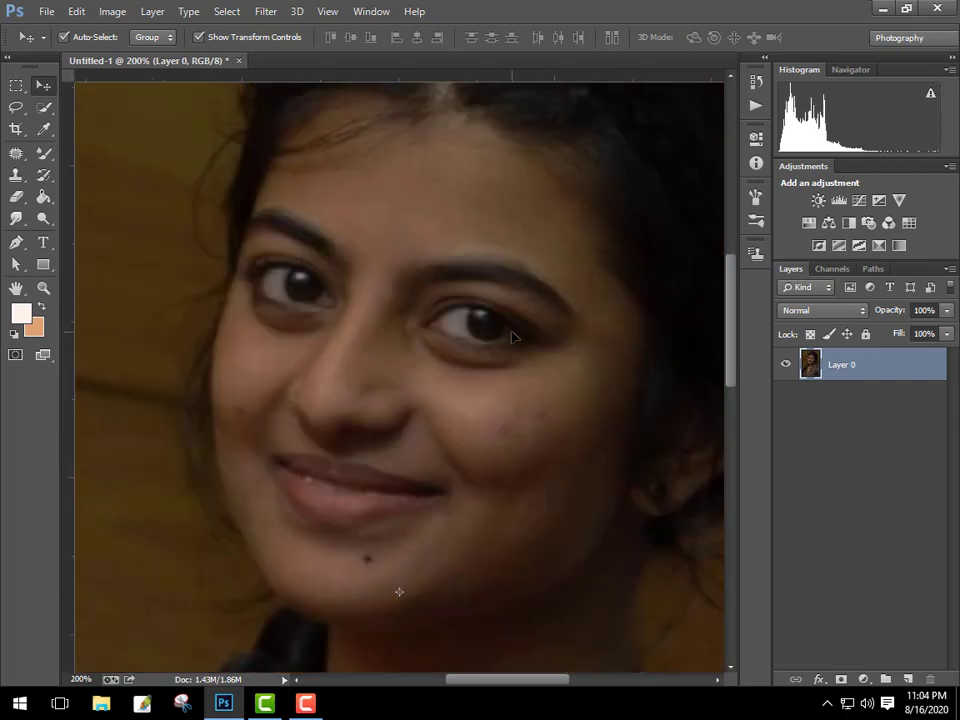
{"action": "key", "text": "ctrl+minus"}
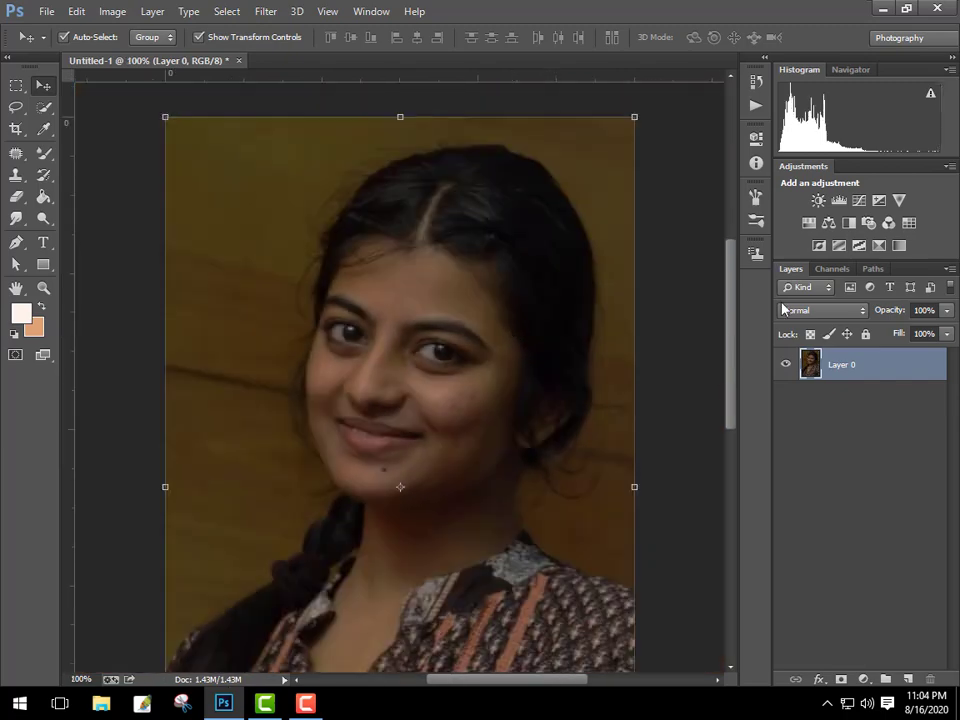
{"action": "left_click_drag", "start_coordinate": [459, 360], "coordinate": [454, 223]}
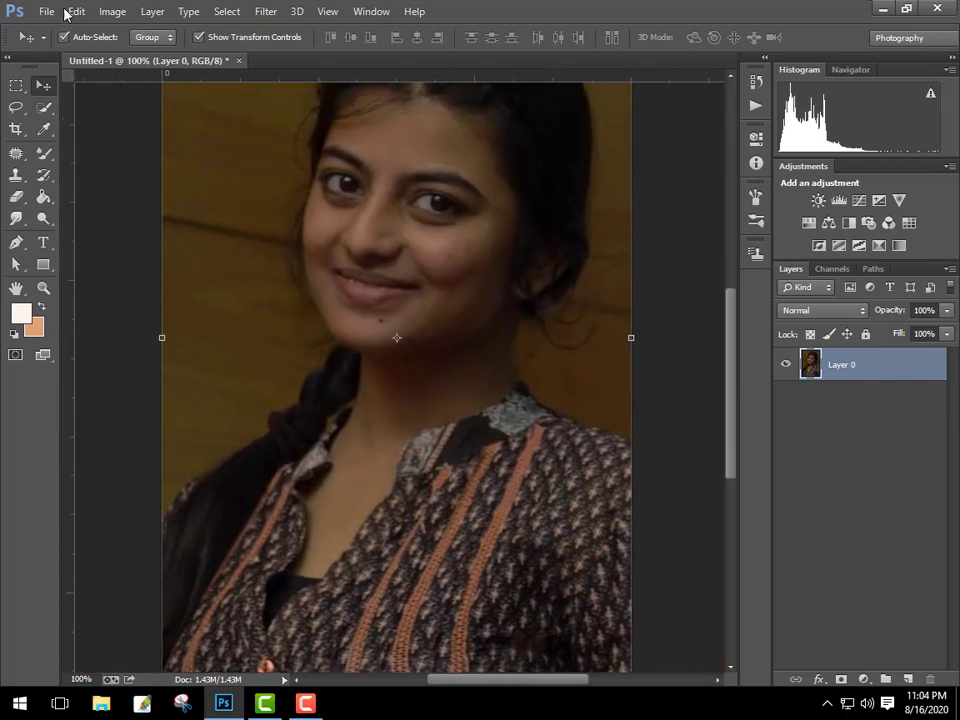
Step: Apply a Curves adjustment lifting input 109 to output 142 on Layer 0
{"action": "left_click", "coordinate": [68, 12]}
{"action": "mouse_move", "coordinate": [137, 54]}
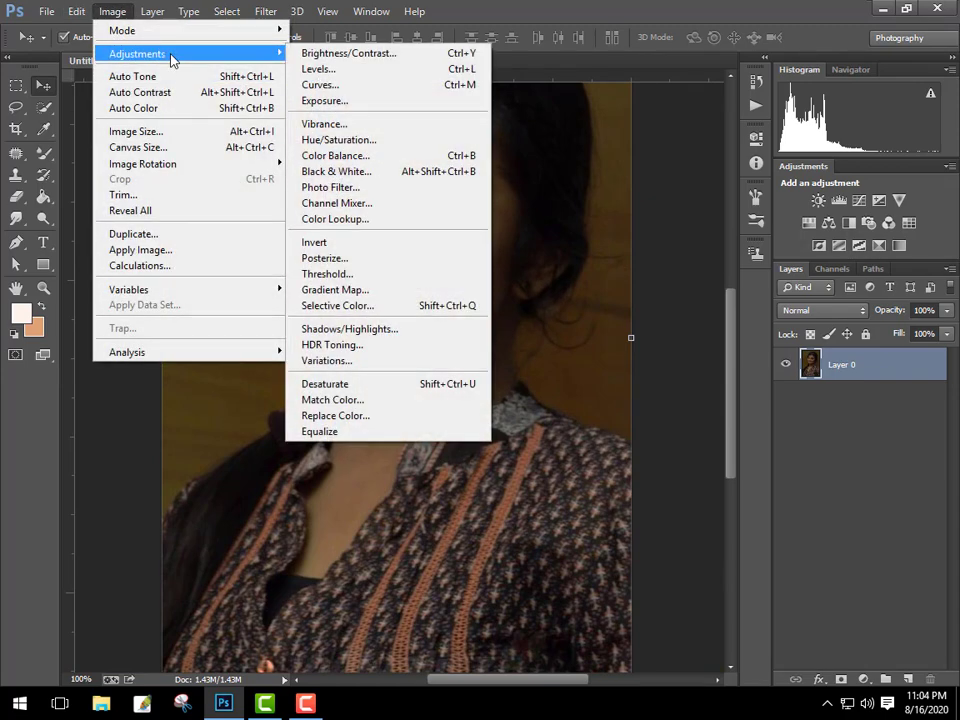
{"action": "left_click", "coordinate": [340, 88]}
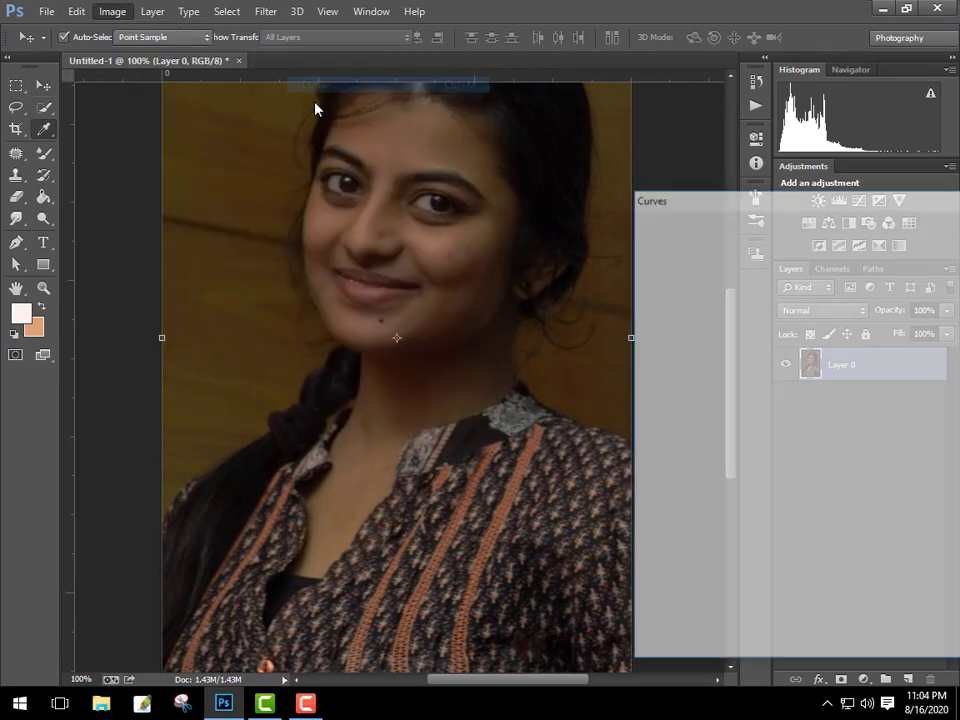
{"action": "left_click_drag", "start_coordinate": [806, 375], "coordinate": [792, 362]}
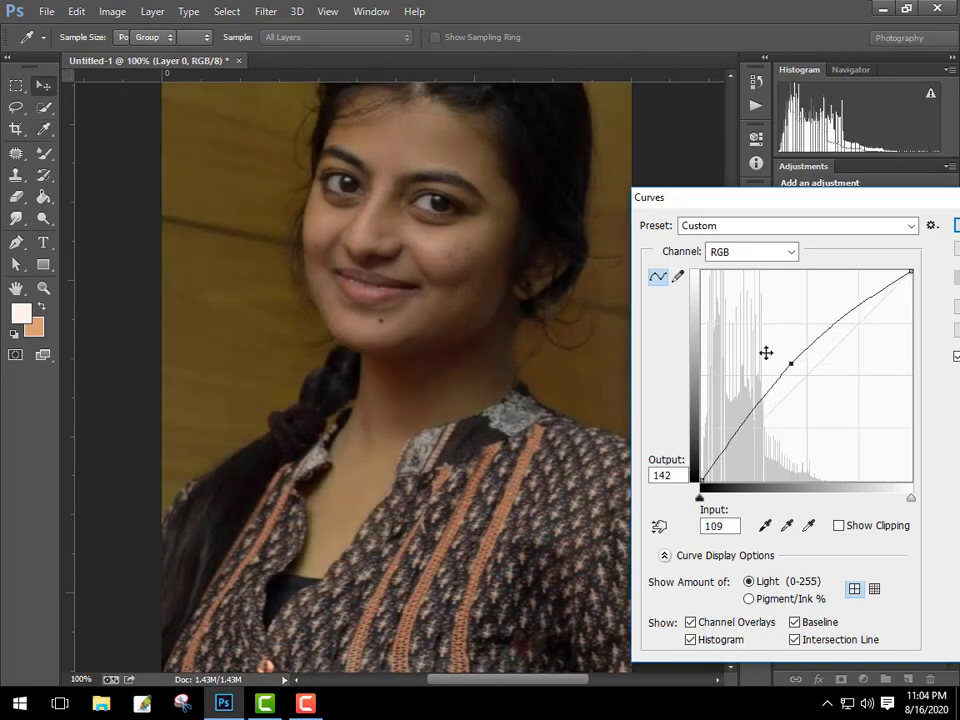
{"action": "key", "text": "Return"}
Step: Add a new layer and fill it with pale peach #fff3ec using the Paint Bucket
{"action": "key", "text": "v"}
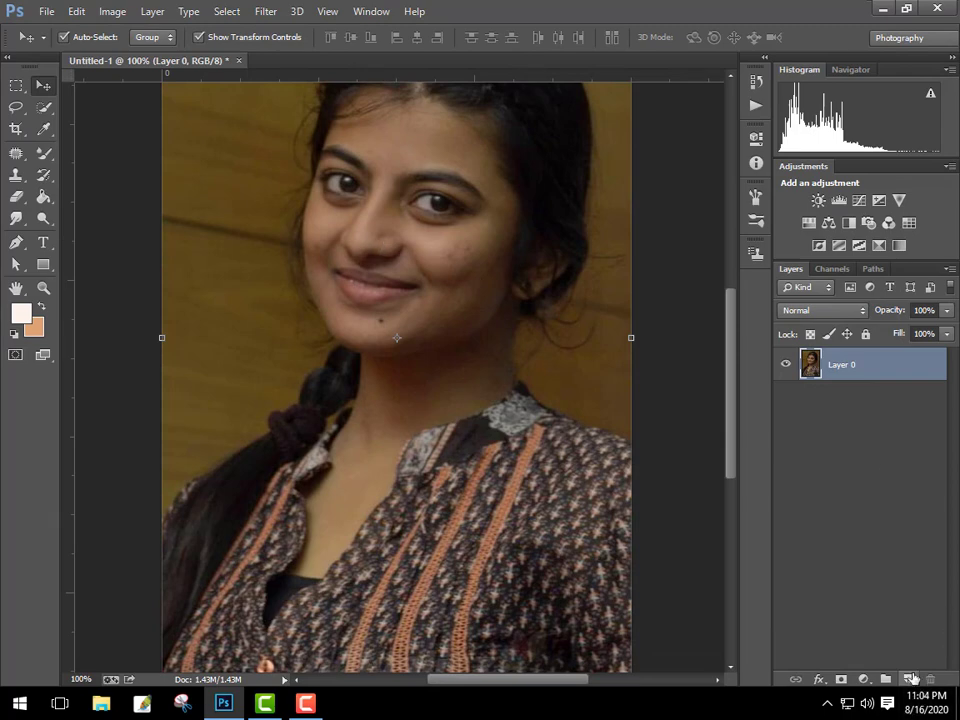
{"action": "key", "text": "ctrl+shift+alt+n"}
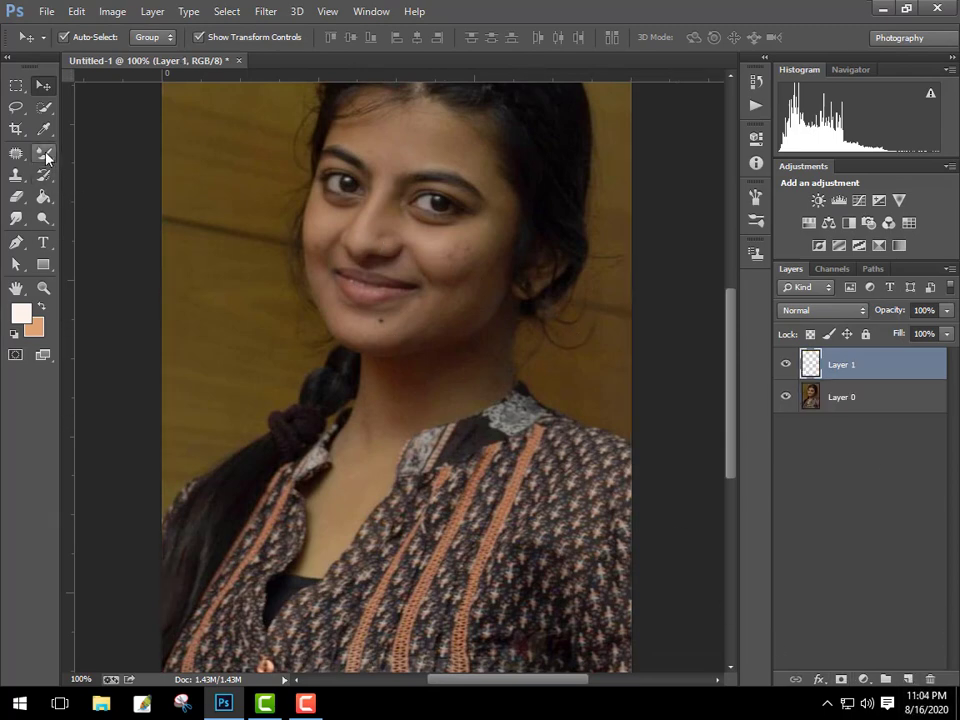
{"action": "left_click", "coordinate": [21, 313]}
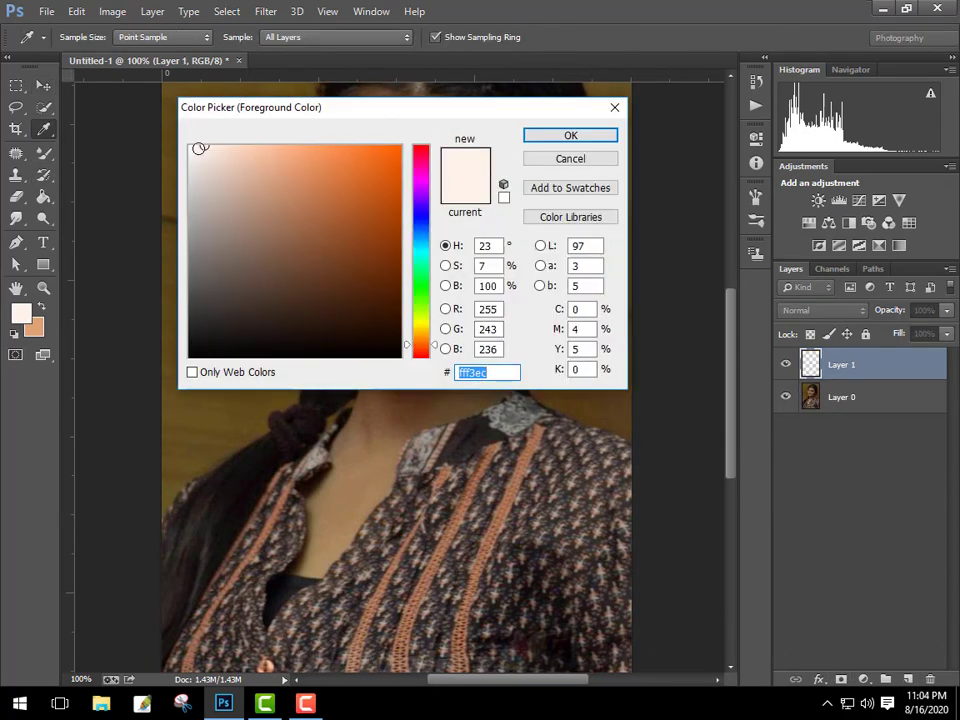
{"action": "left_click", "coordinate": [190, 146]}
{"action": "left_click", "coordinate": [549, 140]}
{"action": "left_click", "coordinate": [44, 197]}
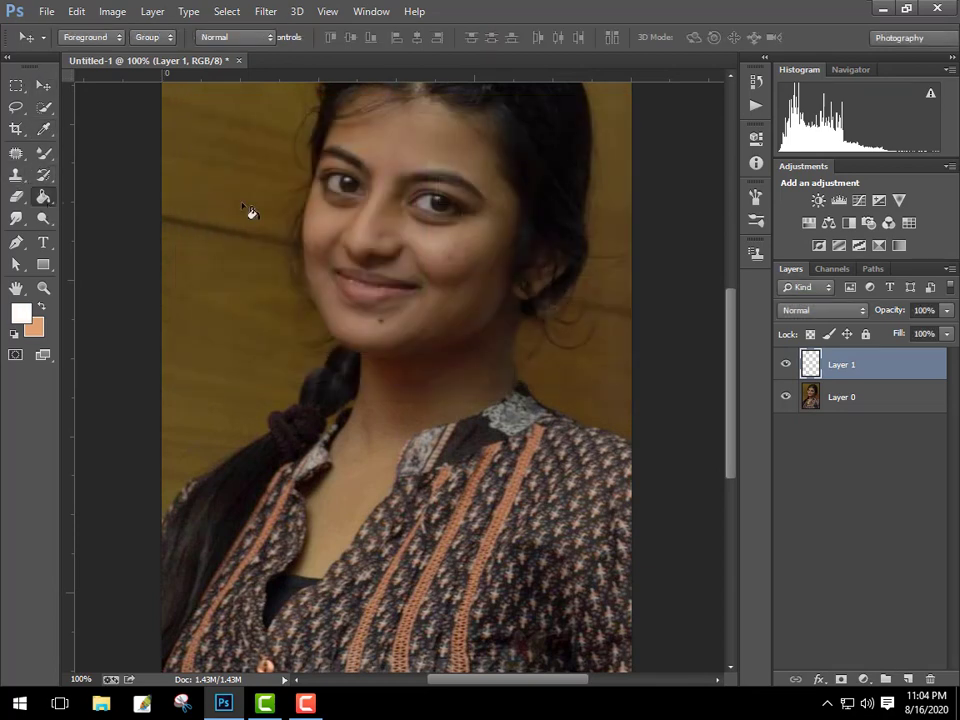
{"action": "left_click", "coordinate": [412, 195]}
Step: Set the fill layer to Soft Light and toggle its visibility to compare
{"action": "left_click", "coordinate": [822, 310]}
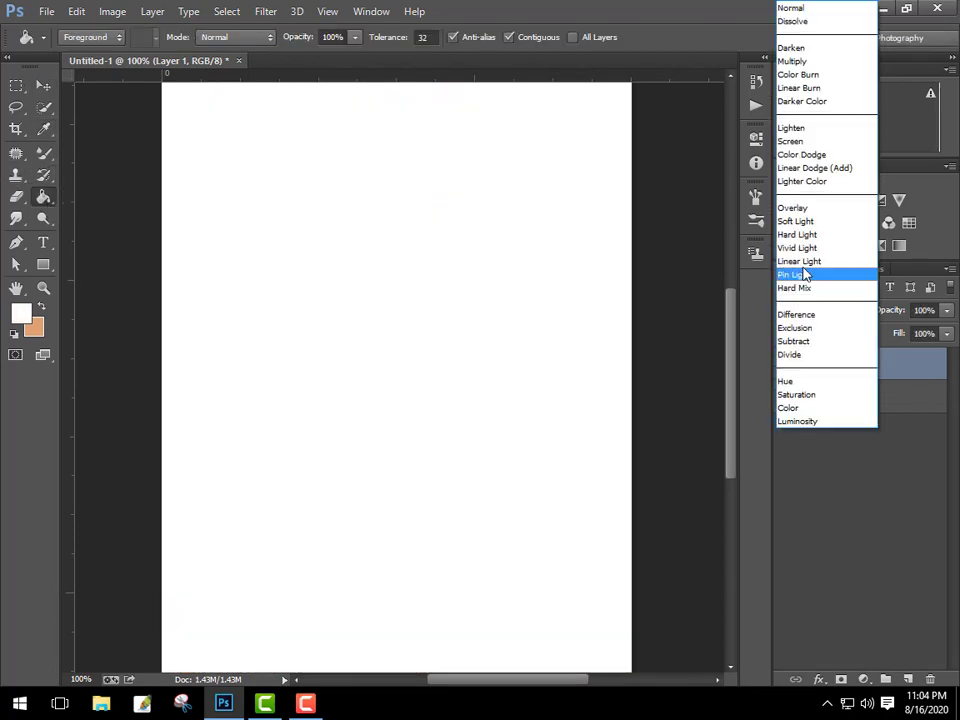
{"action": "left_click", "coordinate": [818, 223]}
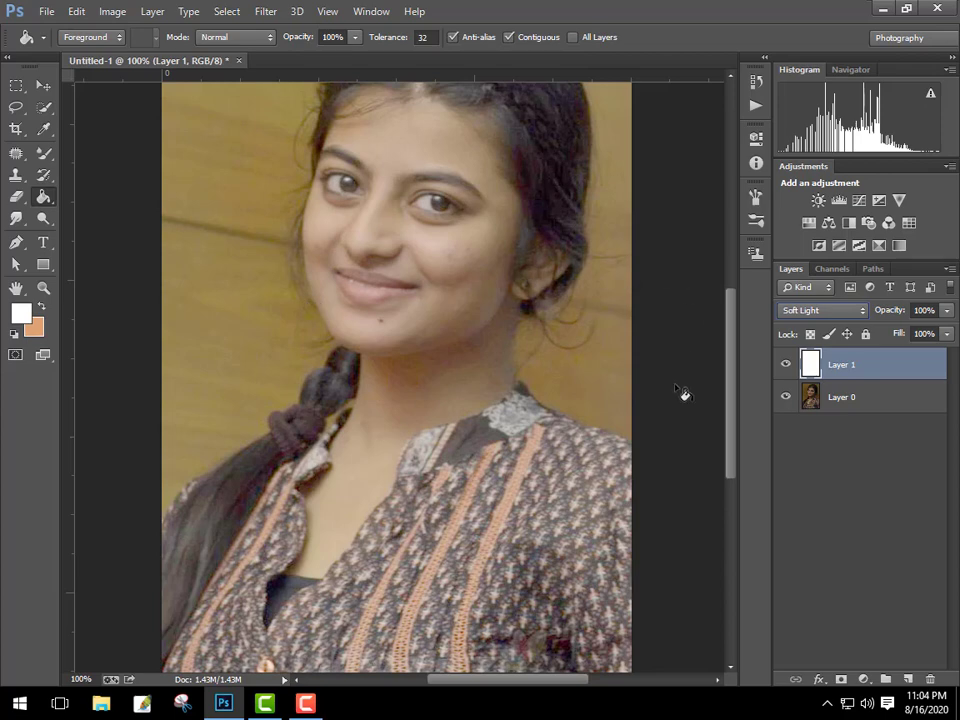
{"action": "left_click", "coordinate": [786, 364]}
{"action": "scroll", "coordinate": [476, 284], "scroll_direction": "up", "scroll_amount": 1}
{"action": "scroll", "coordinate": [499, 328], "scroll_direction": "up", "scroll_amount": 1}
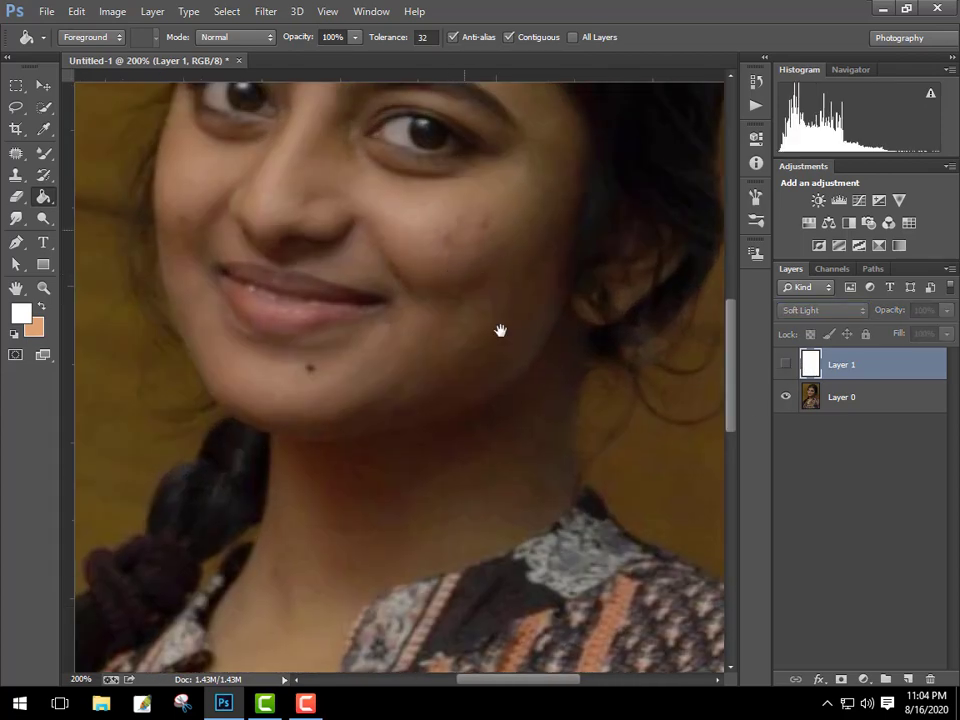
{"action": "scroll", "coordinate": [499, 328], "scroll_direction": "down", "scroll_amount": 1}
{"action": "left_click", "coordinate": [786, 364]}
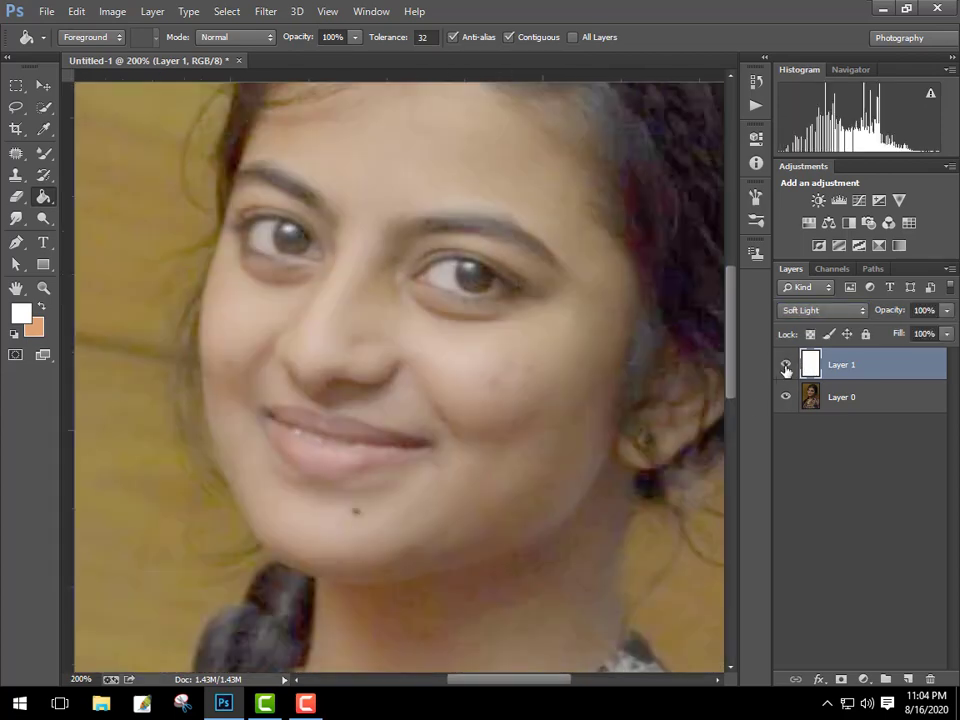
{"action": "left_click", "coordinate": [786, 366]}
{"action": "left_click", "coordinate": [786, 366]}
Step: Erase the Soft Light layer over the eyebrows with a smaller Eraser brush
{"action": "left_click", "coordinate": [15, 197]}
{"action": "key", "text": "bracketleft"}
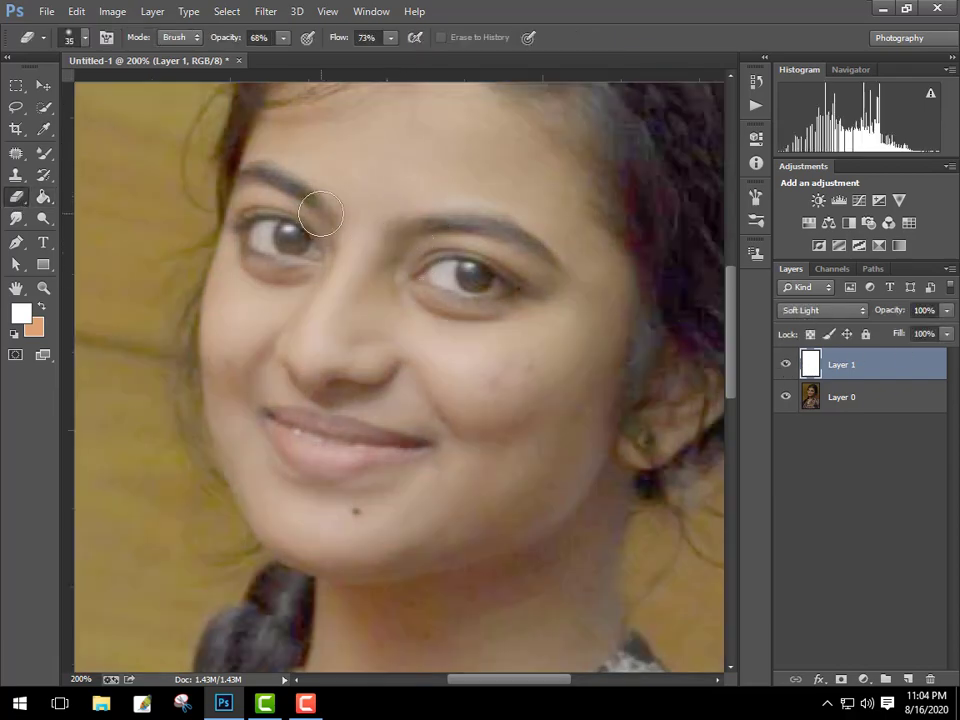
{"action": "key", "text": "bracketleft"}
{"action": "key", "text": "bracketleft"}
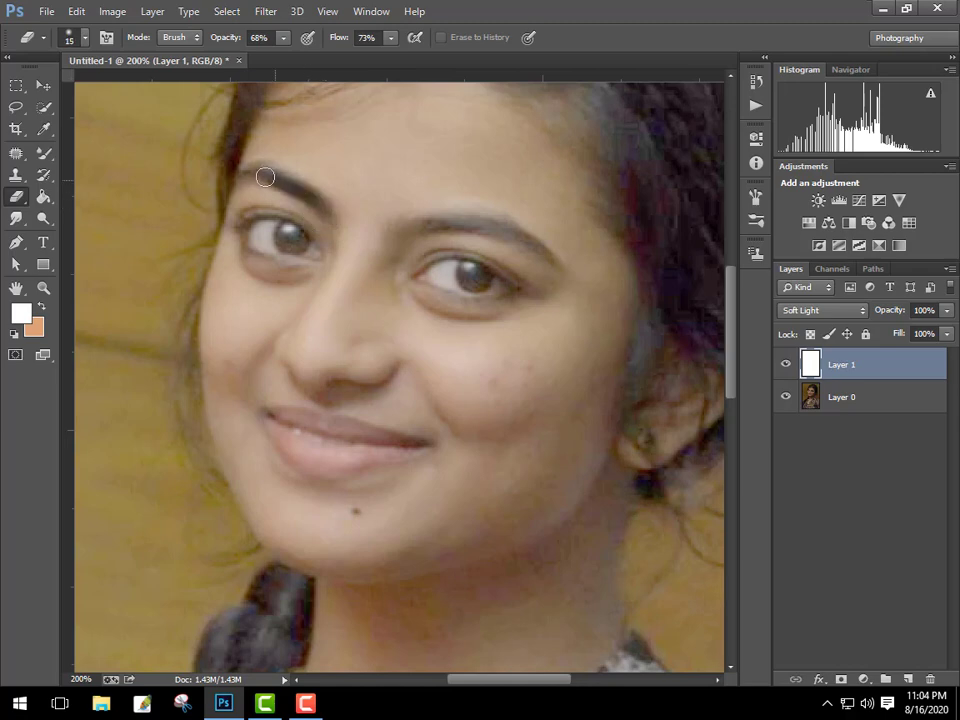
{"action": "left_click_drag", "start_coordinate": [418, 229], "coordinate": [498, 226]}
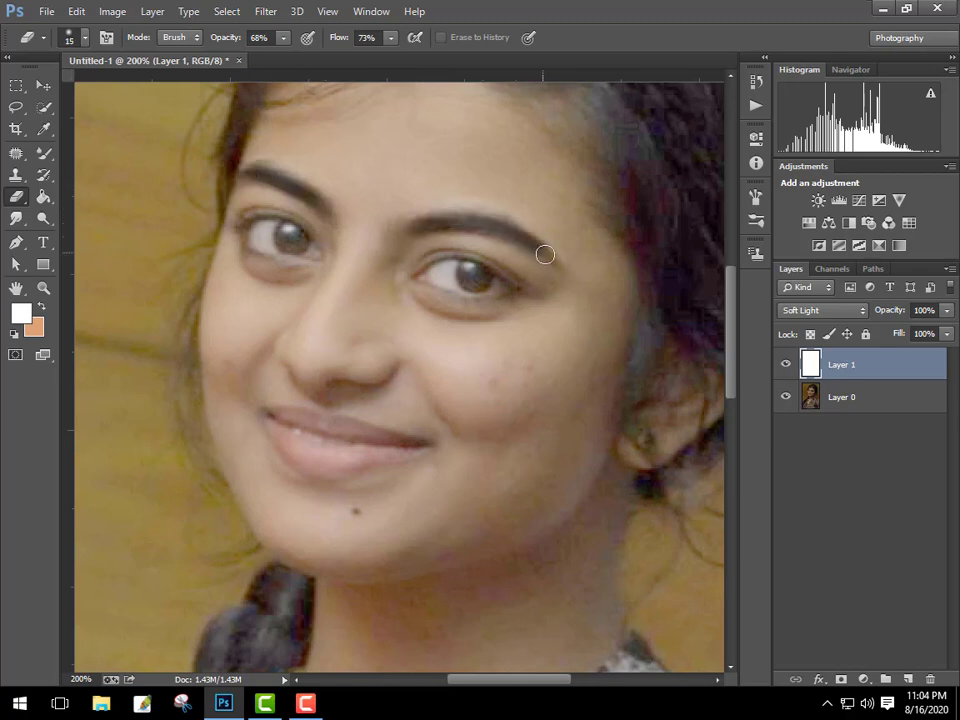
{"action": "left_click_drag", "start_coordinate": [469, 274], "coordinate": [314, 245]}
{"action": "key", "text": "bracketleft"}
{"action": "key", "text": "bracketleft"}
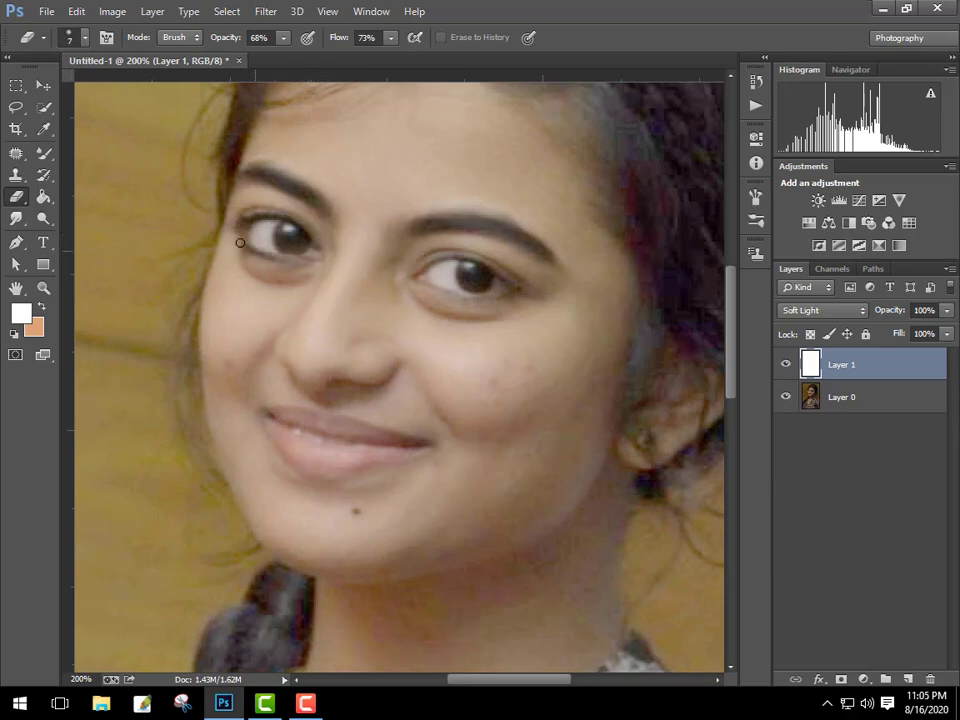
Step: Erase the brightening from the hair at the parting, near the ear and beside the face
{"action": "left_click_drag", "start_coordinate": [639, 227], "coordinate": [513, 266]}
{"action": "scroll", "coordinate": [513, 266], "scroll_direction": "down", "scroll_amount": 5}
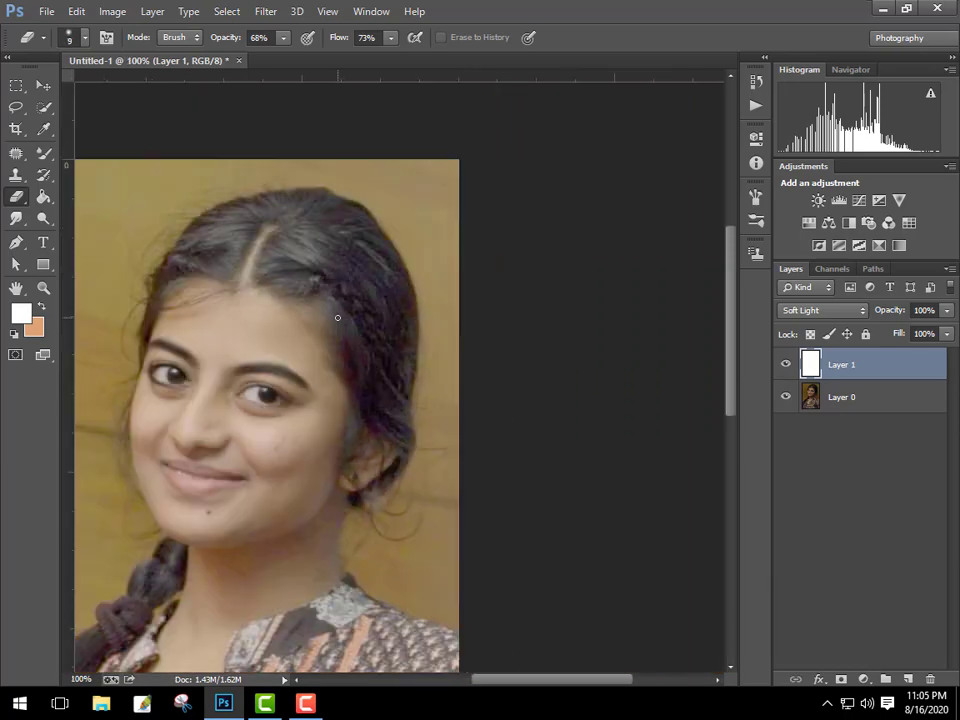
{"action": "key", "text": "bracketright"}
{"action": "key", "text": "bracketright"}
{"action": "key", "text": "bracketright"}
{"action": "key", "text": "bracketright"}
{"action": "key", "text": "bracketright"}
{"action": "mouse_move", "coordinate": [302, 252]}
{"action": "left_mouse_down"}
{"action": "mouse_move", "coordinate": [391, 388]}
{"action": "mouse_move", "coordinate": [294, 259]}
{"action": "mouse_move", "coordinate": [286, 213]}
{"action": "mouse_move", "coordinate": [180, 266]}
{"action": "mouse_move", "coordinate": [165, 259]}
{"action": "mouse_move", "coordinate": [295, 251]}
{"action": "left_mouse_up"}
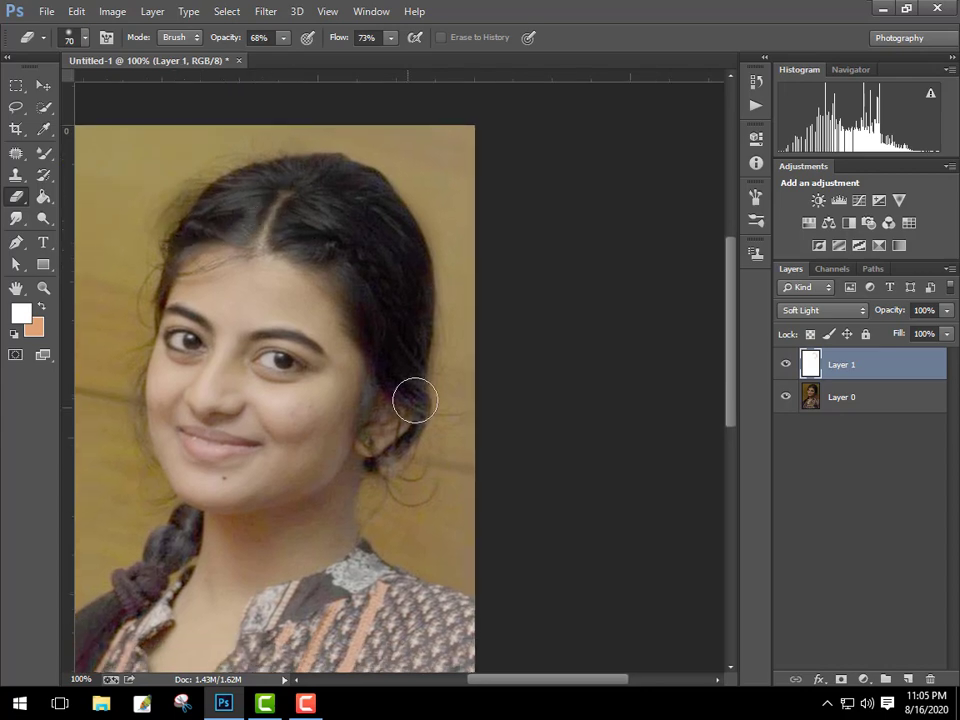
{"action": "key", "text": "bracketleft"}
{"action": "key", "text": "bracketleft"}
{"action": "key", "text": "bracketleft"}
{"action": "mouse_move", "coordinate": [384, 373]}
{"action": "left_mouse_down"}
{"action": "mouse_move", "coordinate": [369, 409]}
{"action": "mouse_move", "coordinate": [416, 399]}
{"action": "mouse_move", "coordinate": [396, 454]}
{"action": "mouse_move", "coordinate": [371, 455]}
{"action": "left_mouse_up"}
{"action": "key", "text": "bracketleft"}
{"action": "mouse_move", "coordinate": [189, 306]}
{"action": "left_mouse_down"}
{"action": "mouse_move", "coordinate": [167, 268]}
{"action": "mouse_move", "coordinate": [142, 363]}
{"action": "left_mouse_up"}
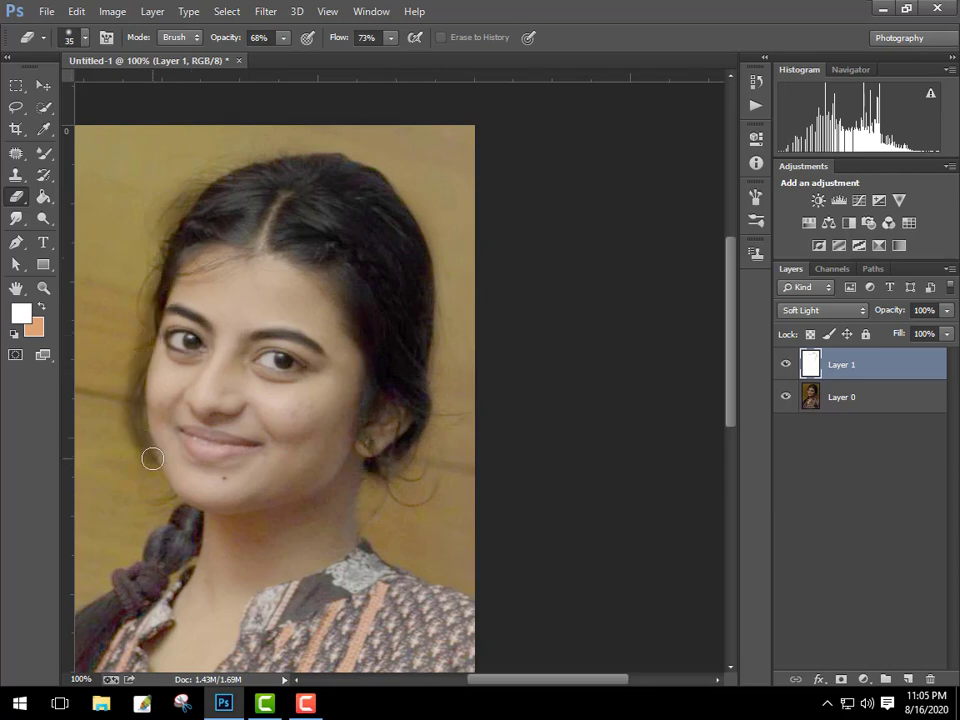
{"action": "scroll", "coordinate": [208, 353], "scroll_direction": "up", "scroll_amount": 1}
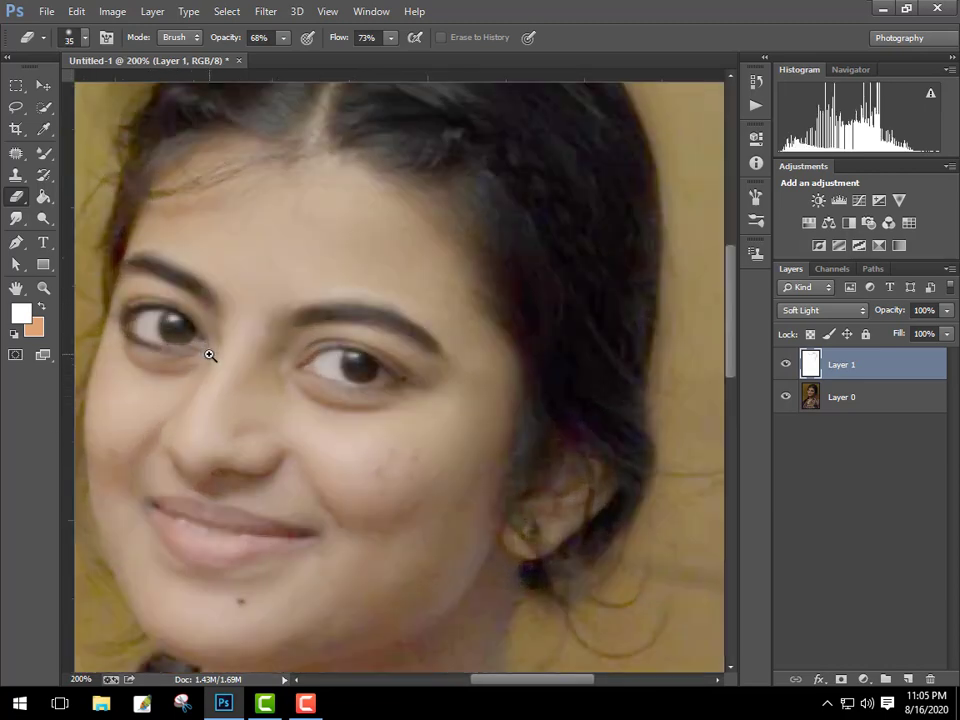
{"action": "mouse_move", "coordinate": [210, 353]}
{"action": "left_mouse_down"}
{"action": "mouse_move", "coordinate": [418, 266]}
{"action": "mouse_move", "coordinate": [323, 231]}
{"action": "mouse_move", "coordinate": [332, 225]}
{"action": "left_mouse_up"}
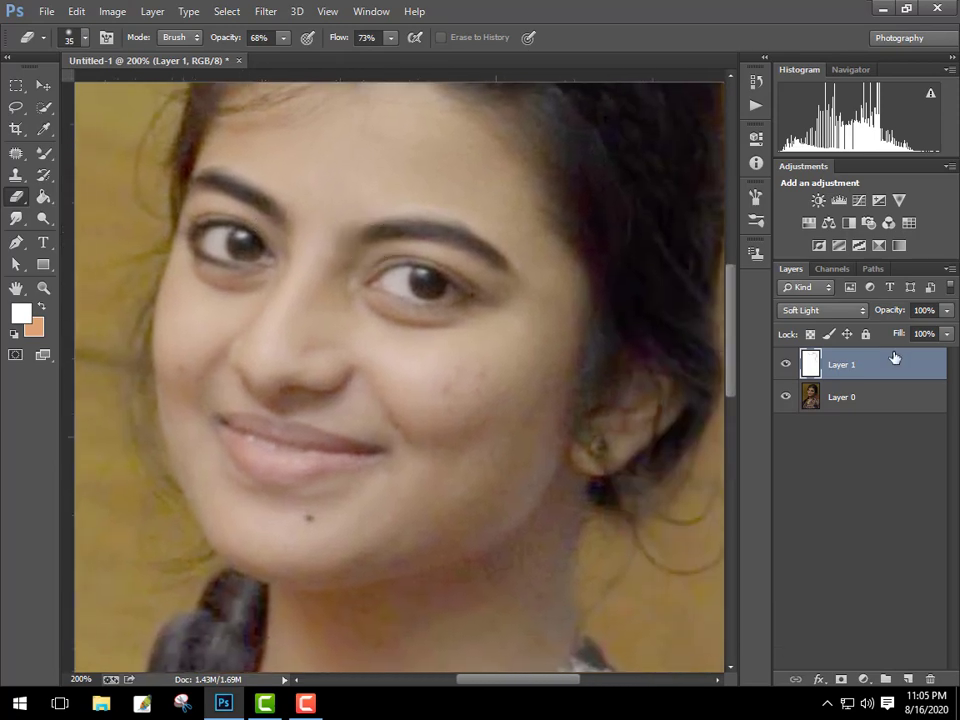
Step: Merge down, duplicate the layer twice, and Gaussian-blur Layer 0 copy at 4.8 px
{"action": "key", "text": "ctrl+e"}
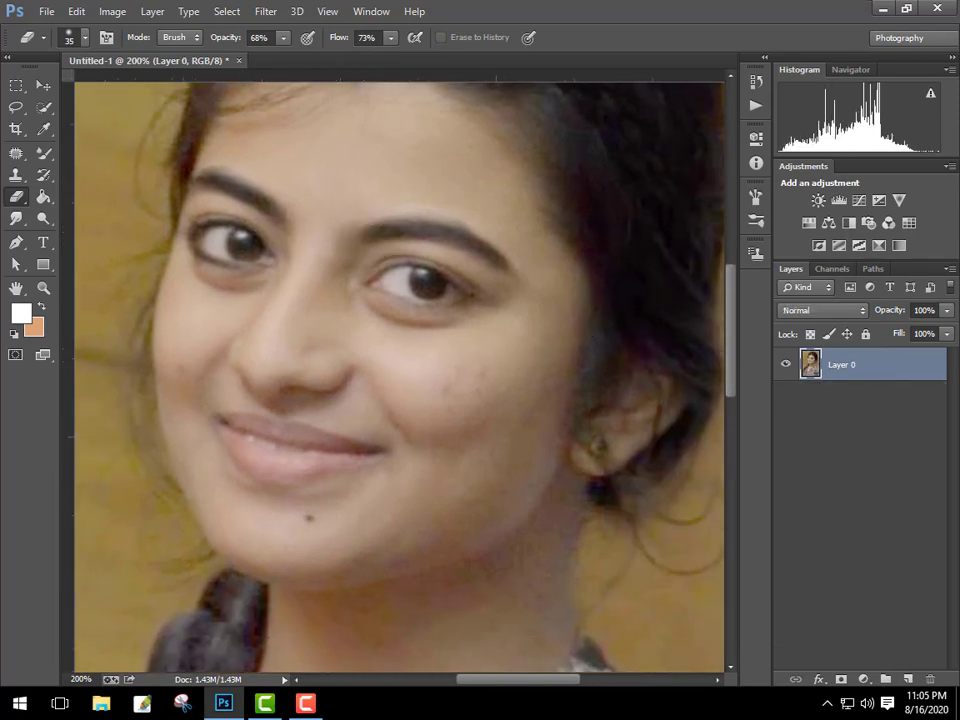
{"action": "mouse_move", "coordinate": [562, 425]}
{"action": "left_mouse_down"}
{"action": "mouse_move", "coordinate": [467, 403]}
{"action": "mouse_move", "coordinate": [538, 420]}
{"action": "left_mouse_up"}
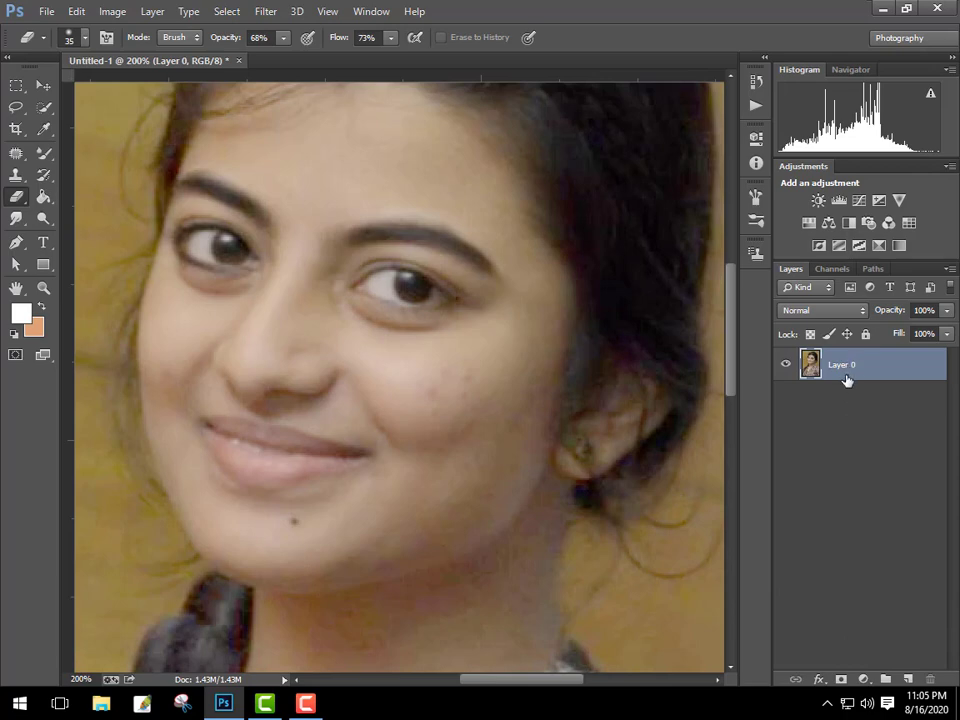
{"action": "key", "text": "ctrl+j"}
{"action": "key", "text": "ctrl+j"}
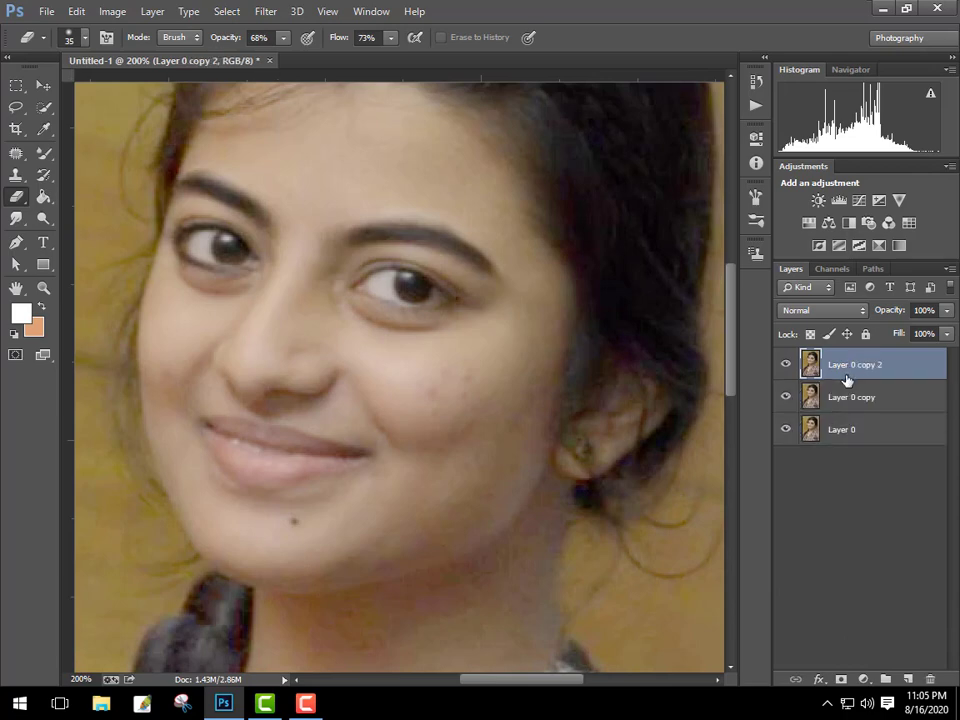
{"action": "left_click", "coordinate": [832, 399]}
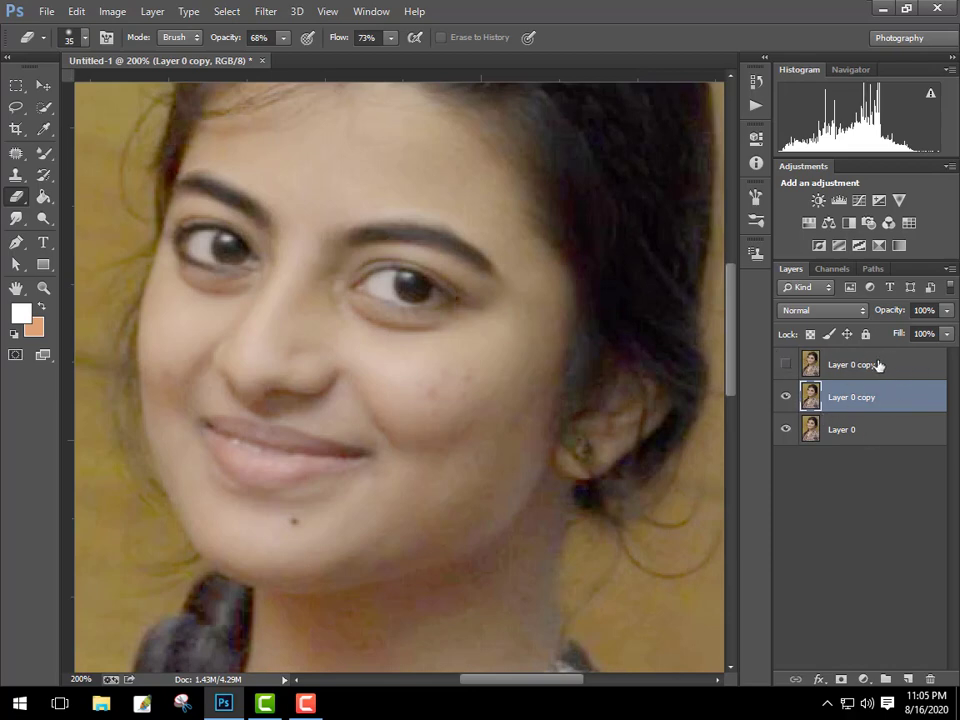
{"action": "key", "text": "ctrl+alt+f"}
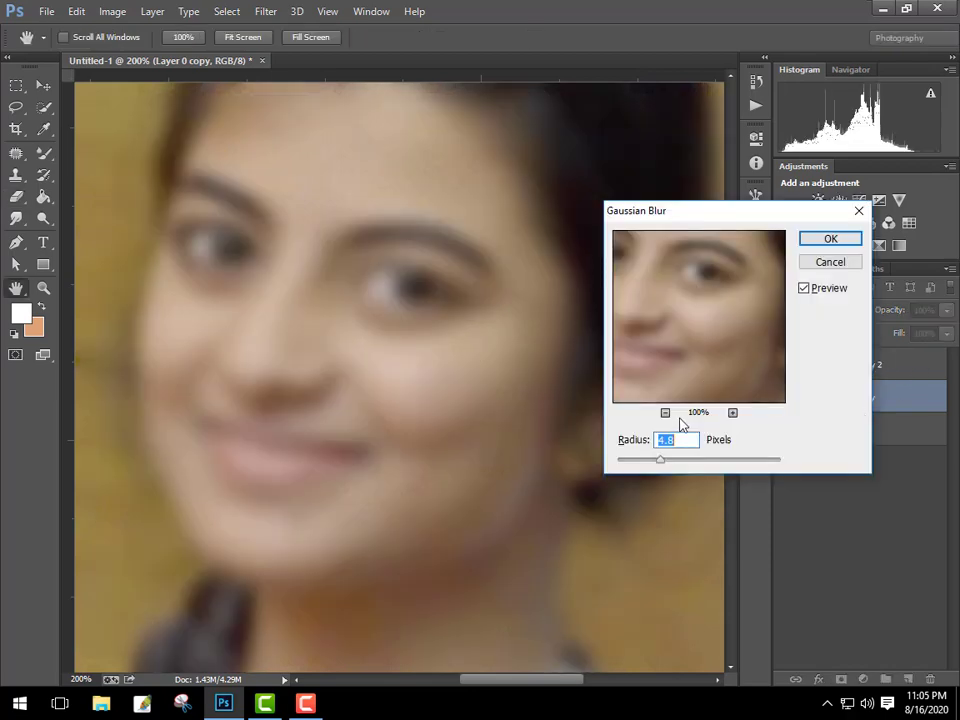
{"action": "key", "text": "Return"}
Step: Show and select Layer 0 copy 2, then erase it over the cheek
{"action": "key", "text": "e"}
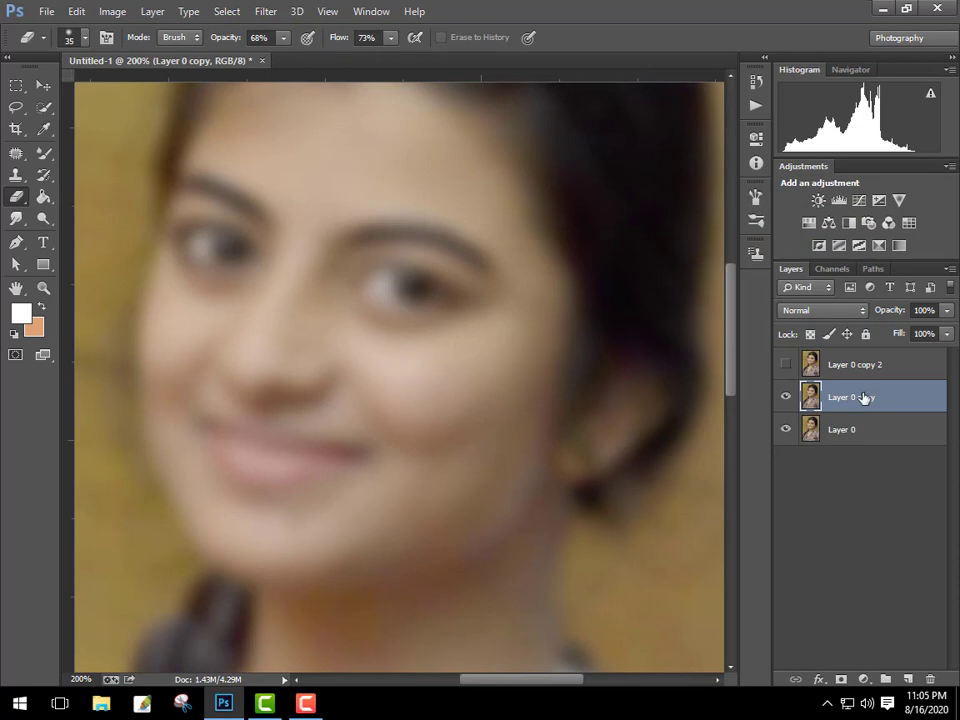
{"action": "left_click", "coordinate": [850, 364]}
{"action": "left_click", "coordinate": [785, 364]}
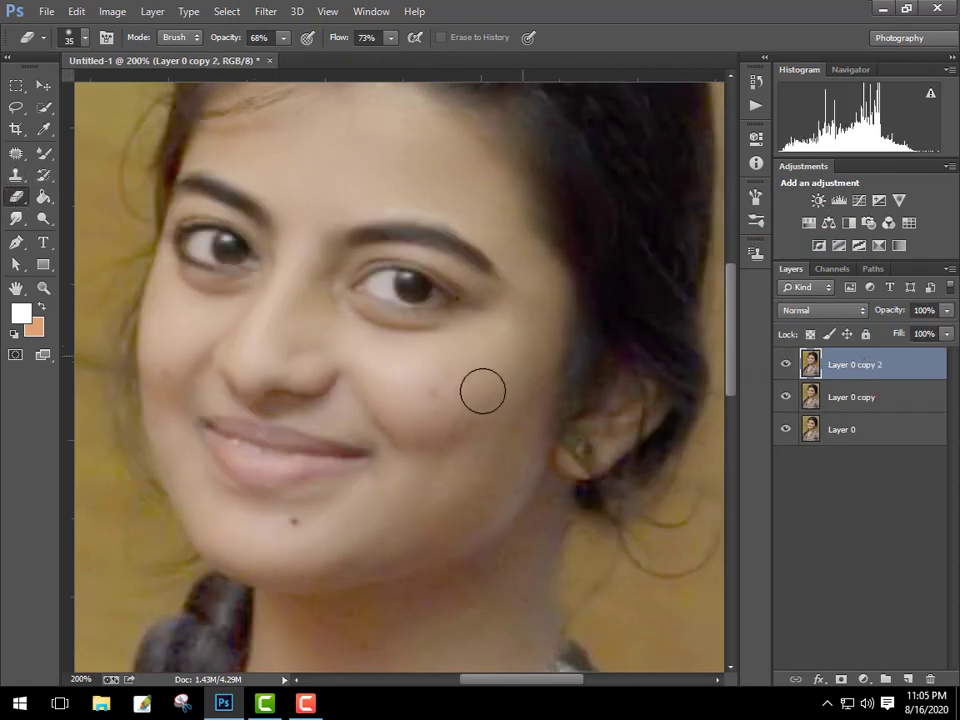
{"action": "mouse_move", "coordinate": [483, 390]}
{"action": "left_mouse_down"}
{"action": "mouse_move", "coordinate": [441, 388]}
{"action": "mouse_move", "coordinate": [507, 373]}
{"action": "mouse_move", "coordinate": [486, 456]}
{"action": "mouse_move", "coordinate": [527, 306]}
{"action": "mouse_move", "coordinate": [538, 398]}
{"action": "left_mouse_up"}
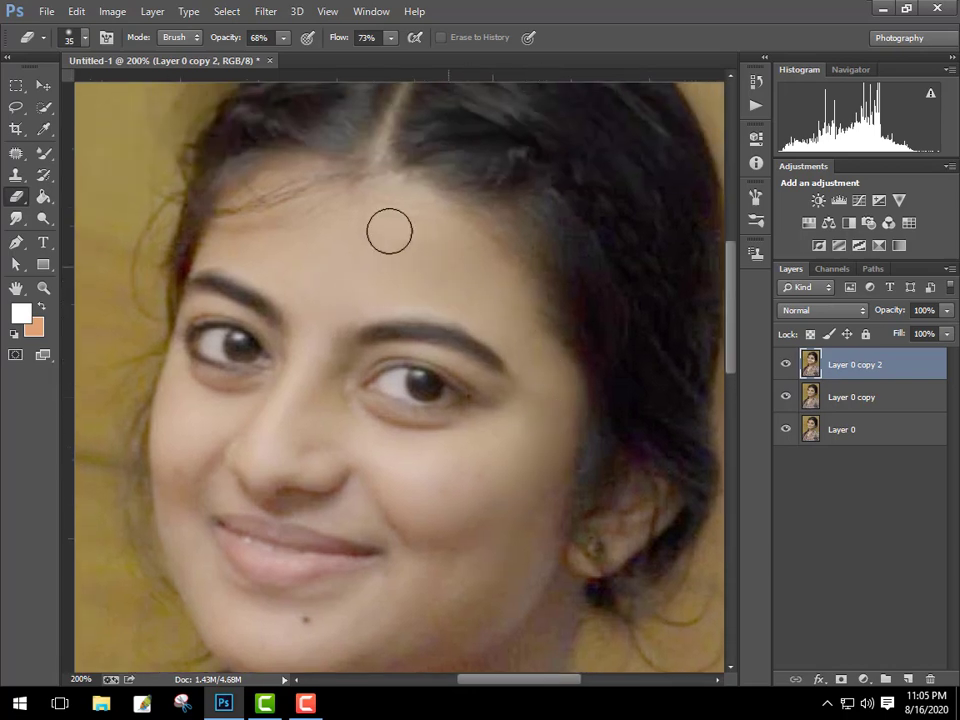
{"action": "left_click_drag", "start_coordinate": [420, 231], "coordinate": [465, 172]}
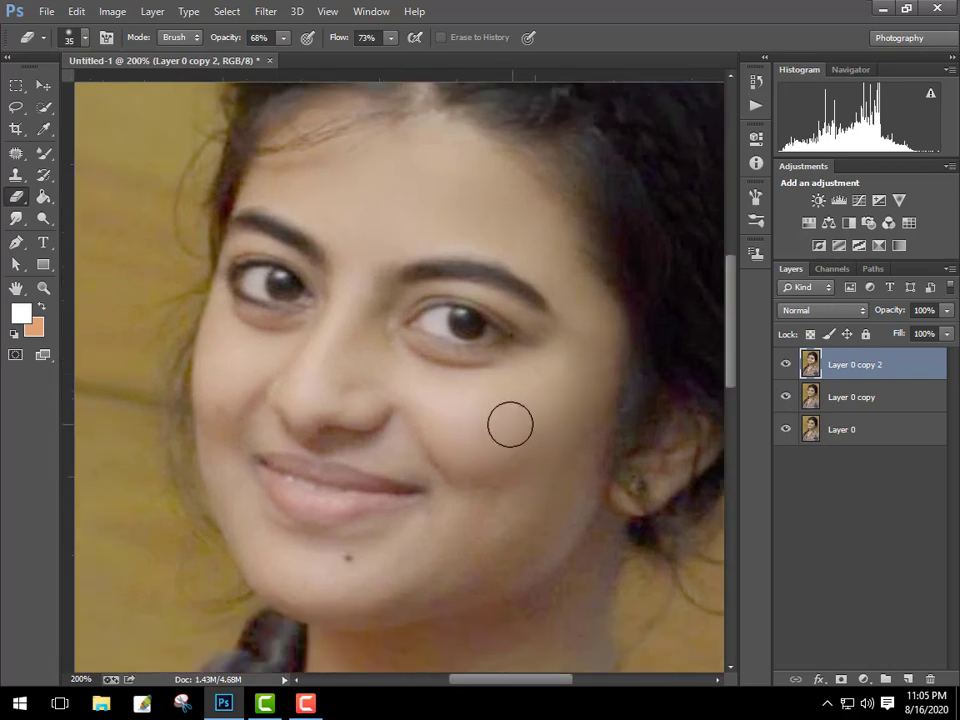
{"action": "mouse_move", "coordinate": [403, 362]}
{"action": "left_mouse_down"}
{"action": "mouse_move", "coordinate": [418, 349]}
{"action": "mouse_move", "coordinate": [414, 325]}
{"action": "left_mouse_up"}
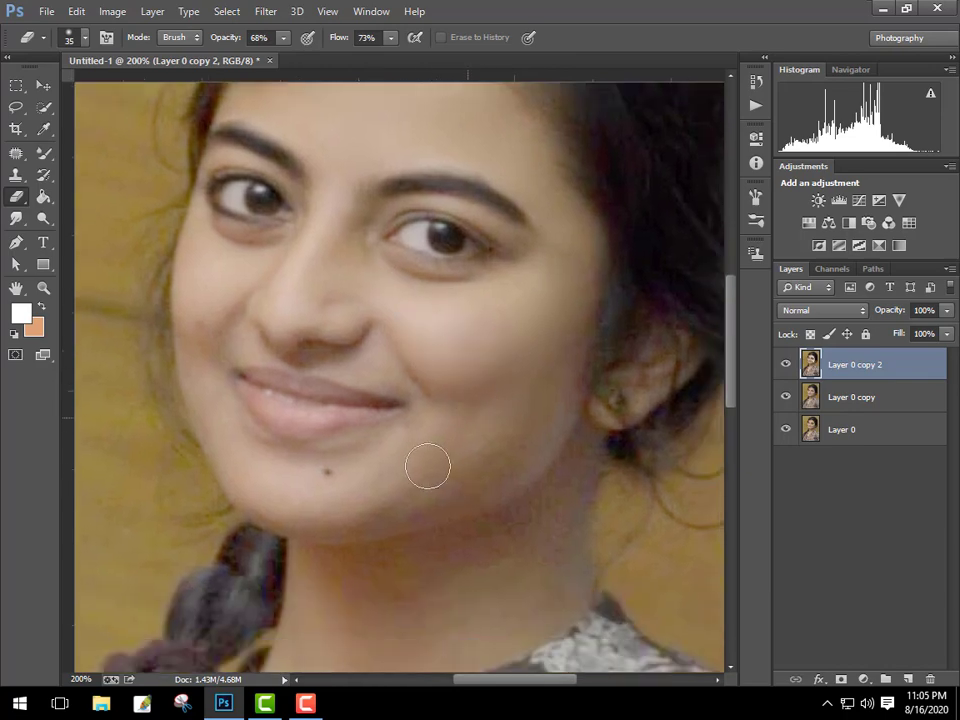
Step: Continue erasing the sharp copy over the chin, neck and face edges
{"action": "left_click_drag", "start_coordinate": [494, 449], "coordinate": [566, 415]}
{"action": "left_click_drag", "start_coordinate": [416, 446], "coordinate": [473, 427]}
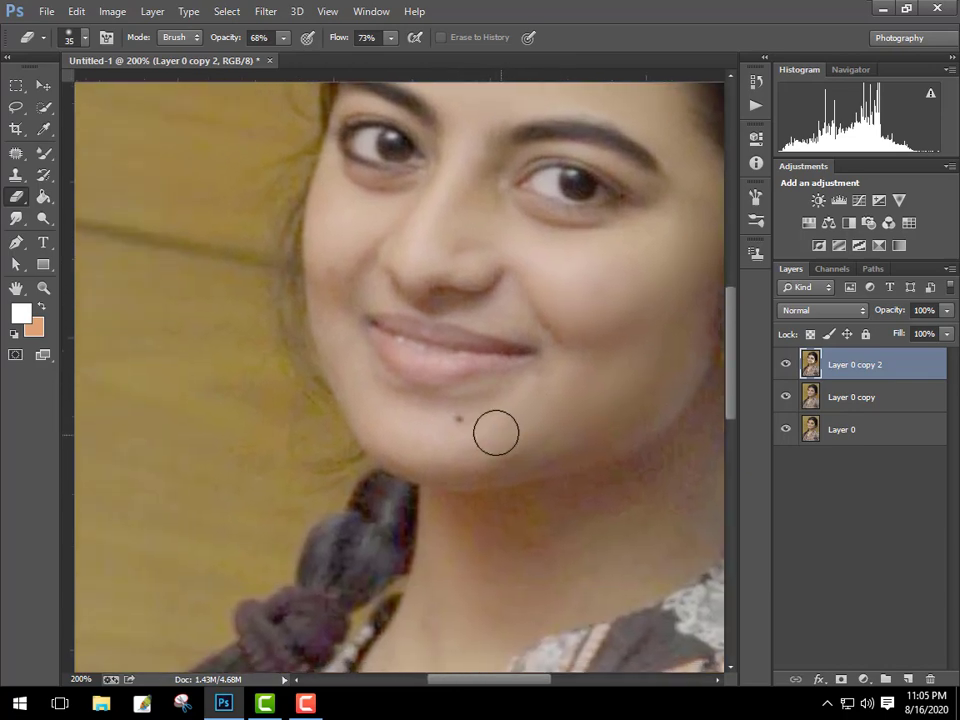
{"action": "left_click_drag", "start_coordinate": [356, 347], "coordinate": [359, 426]}
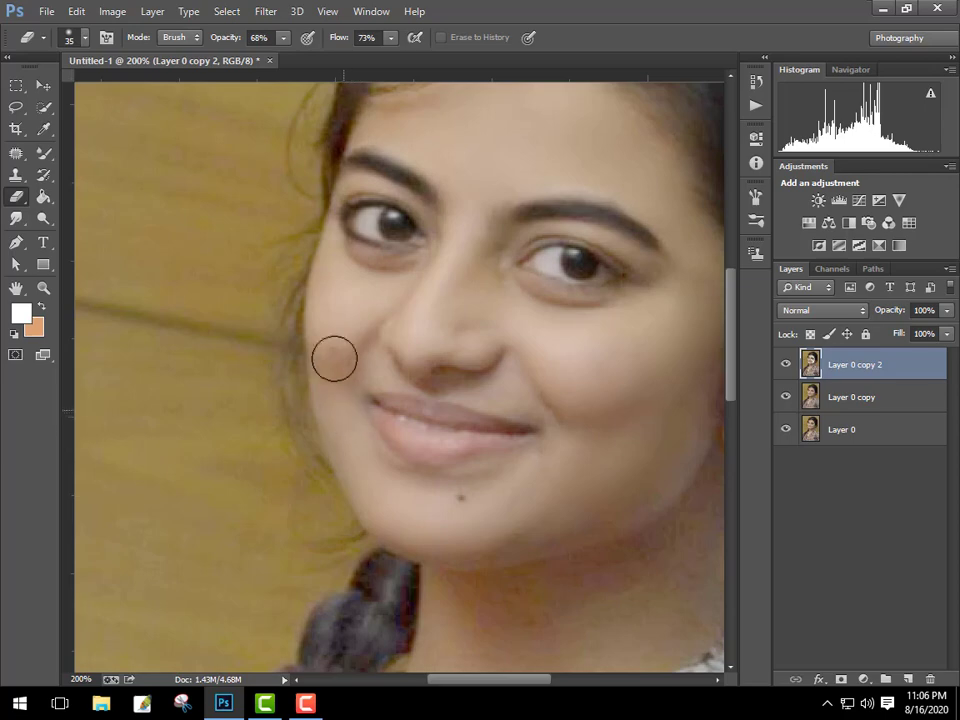
{"action": "left_click_drag", "start_coordinate": [334, 364], "coordinate": [334, 420]}
{"action": "mouse_move", "coordinate": [501, 369]}
{"action": "left_mouse_down"}
{"action": "mouse_move", "coordinate": [320, 325]}
{"action": "mouse_move", "coordinate": [221, 266]}
{"action": "left_mouse_up"}
{"action": "mouse_move", "coordinate": [289, 519]}
{"action": "left_mouse_down"}
{"action": "mouse_move", "coordinate": [338, 459]}
{"action": "mouse_move", "coordinate": [525, 400]}
{"action": "left_mouse_up"}
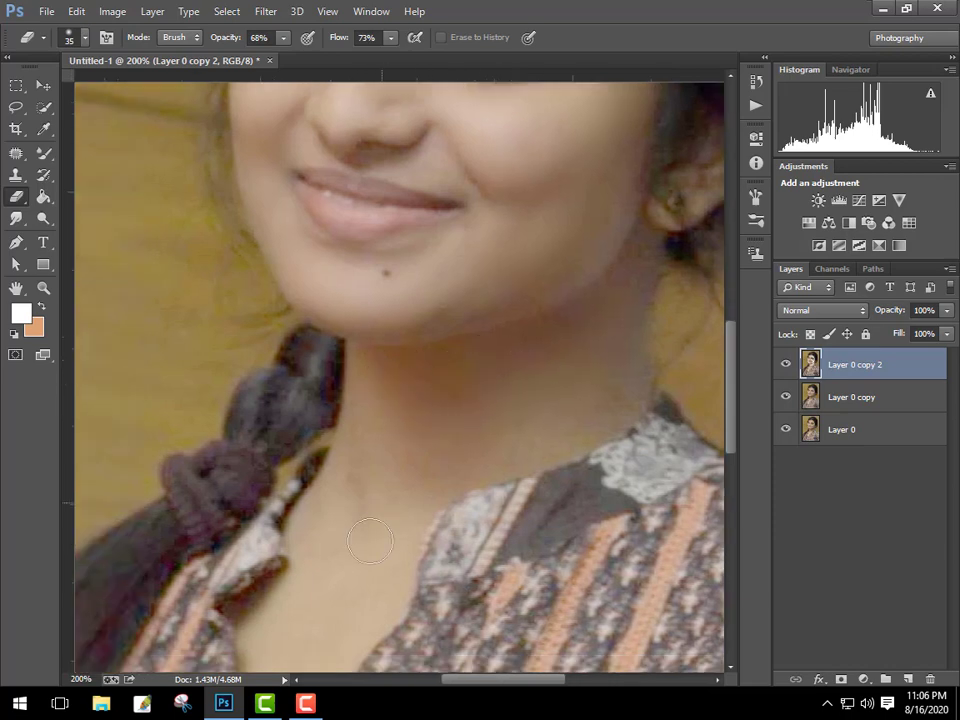
{"action": "left_click_drag", "start_coordinate": [530, 440], "coordinate": [430, 465]}
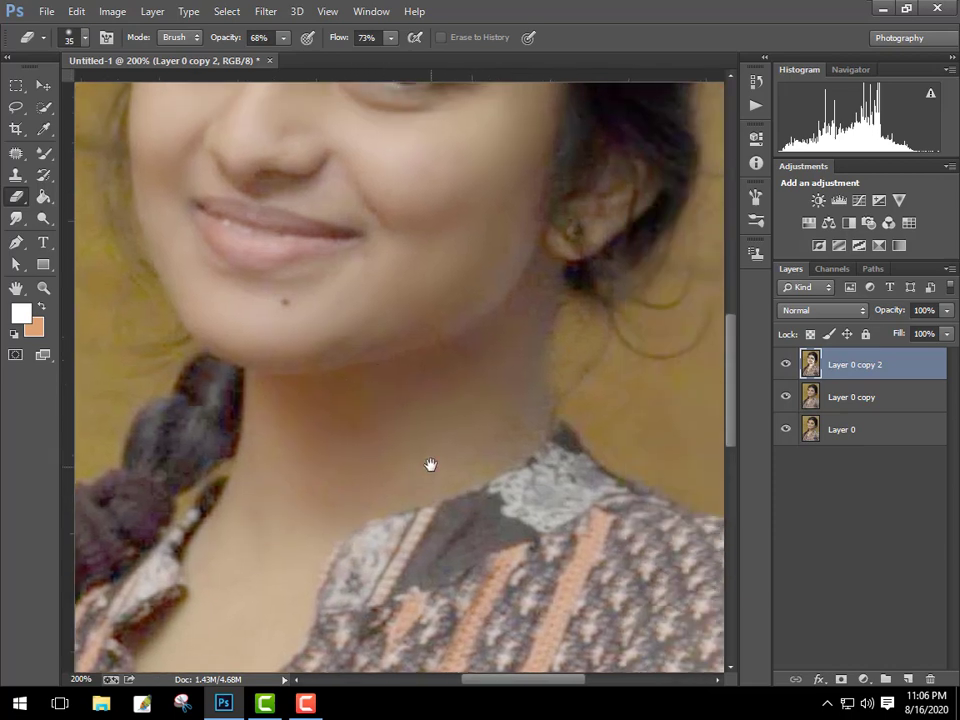
{"action": "left_click_drag", "start_coordinate": [516, 420], "coordinate": [499, 553]}
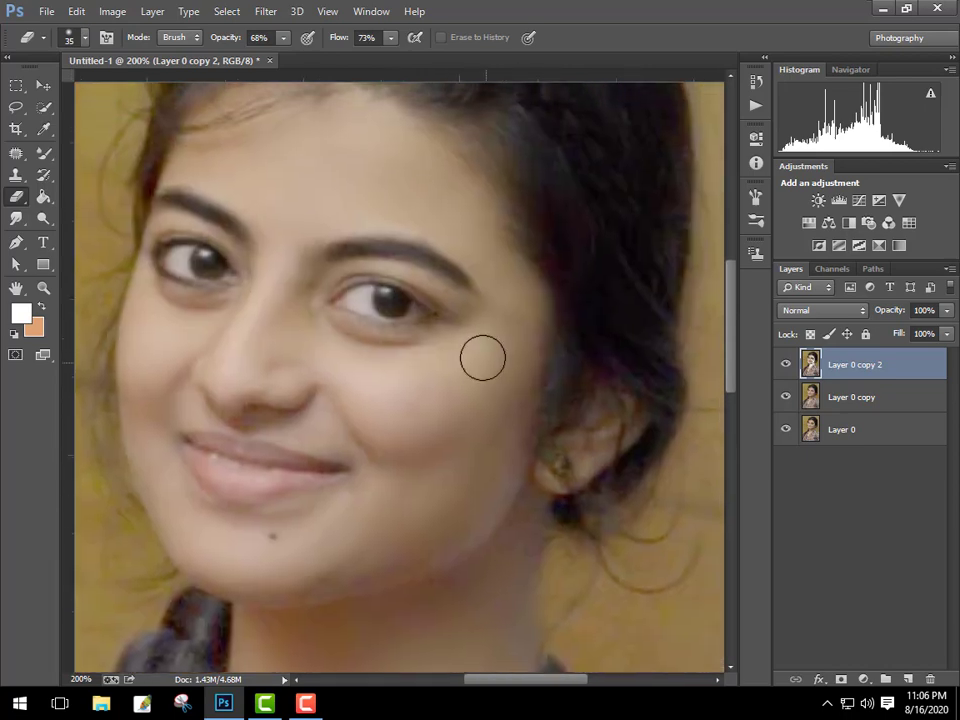
Step: Apply a 0.8-pixel High Pass filter to the copy layer
{"action": "key", "text": "Delete"}
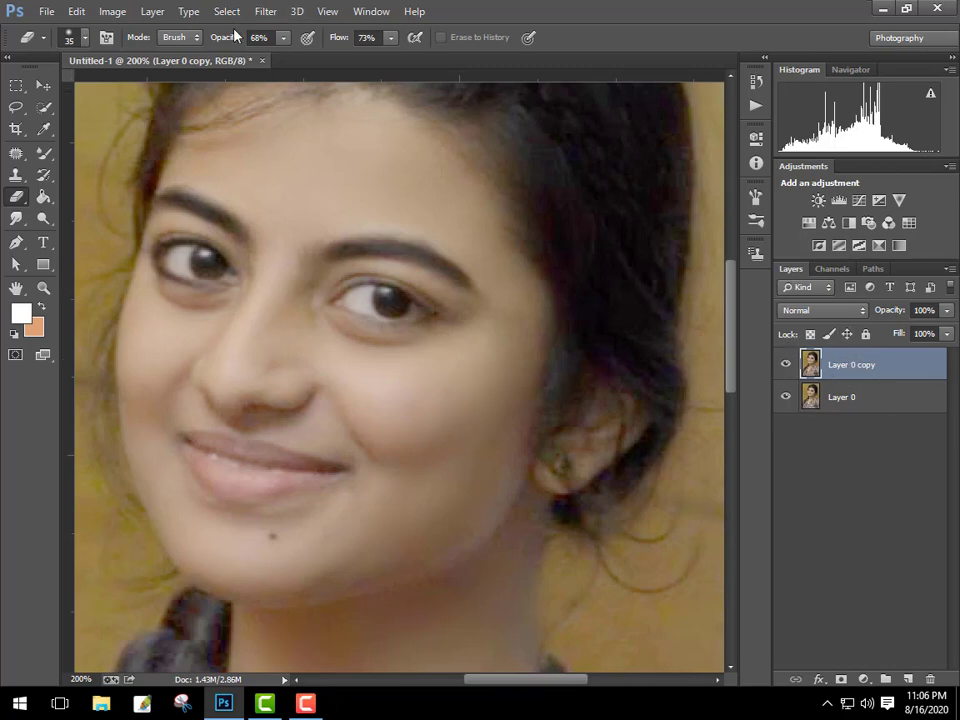
{"action": "left_click", "coordinate": [265, 11]}
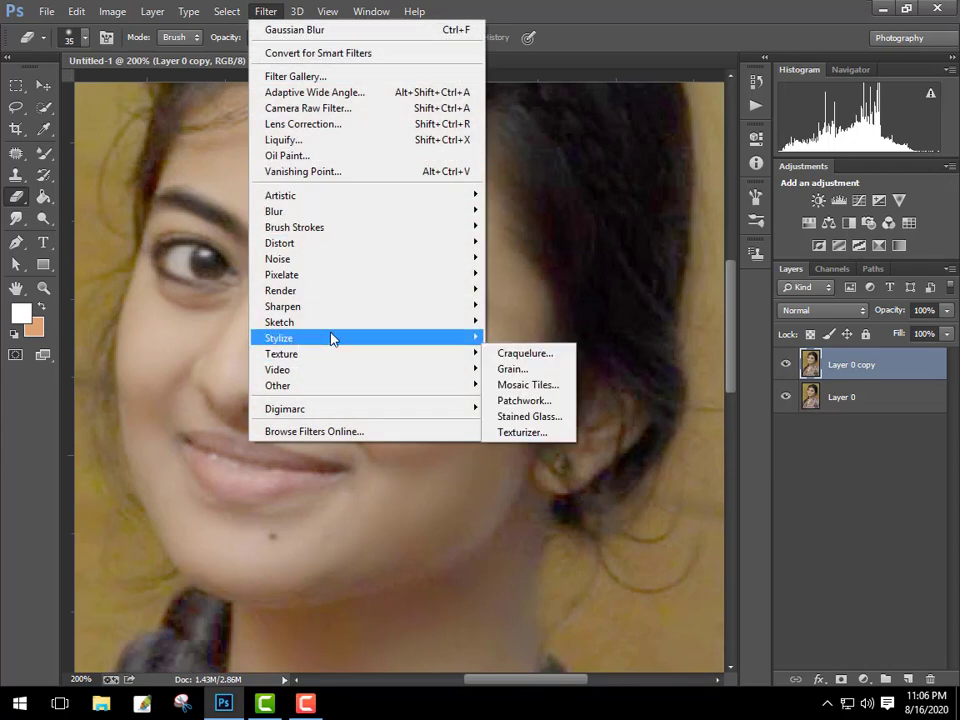
{"action": "mouse_move", "coordinate": [278, 385]}
{"action": "left_click", "coordinate": [514, 399]}
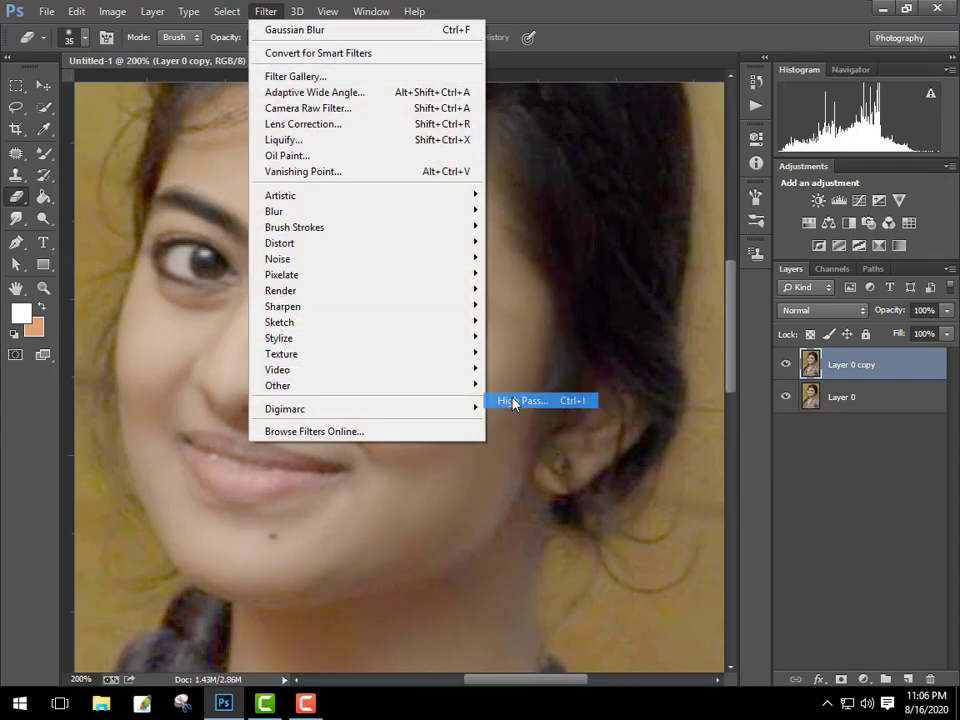
{"action": "key", "text": "Up"}
{"action": "key", "text": "Up"}
{"action": "key", "text": "Up"}
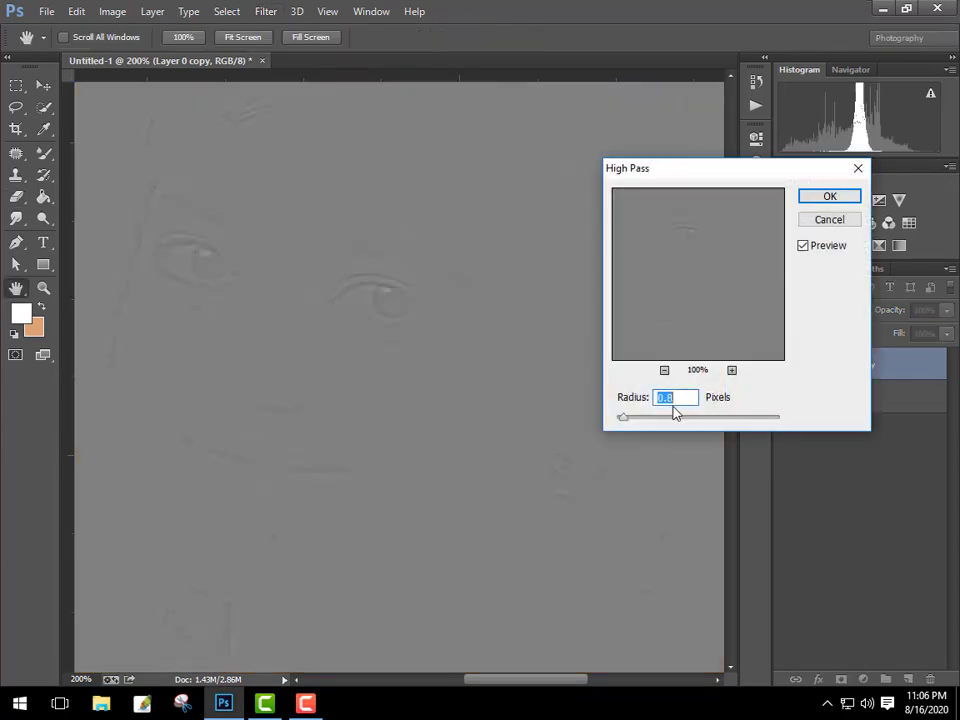
{"action": "left_click", "coordinate": [845, 205]}
{"action": "key", "text": "e"}
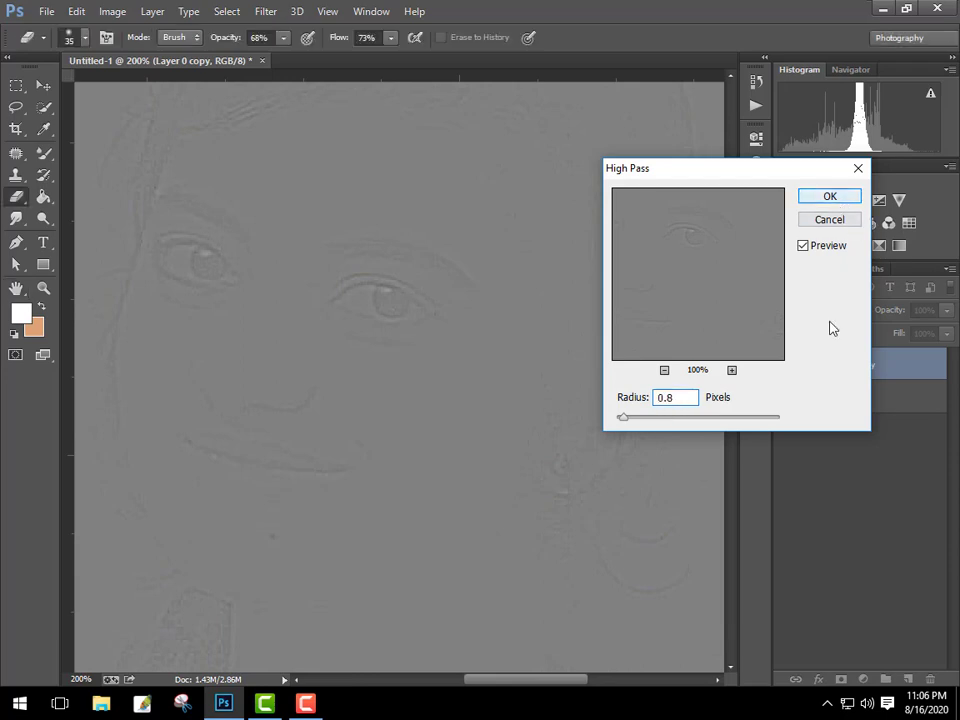
Step: Blend the High Pass layer in Vivid Light and merge it into Layer 0
{"action": "left_click", "coordinate": [820, 310]}
{"action": "left_click", "coordinate": [798, 247]}
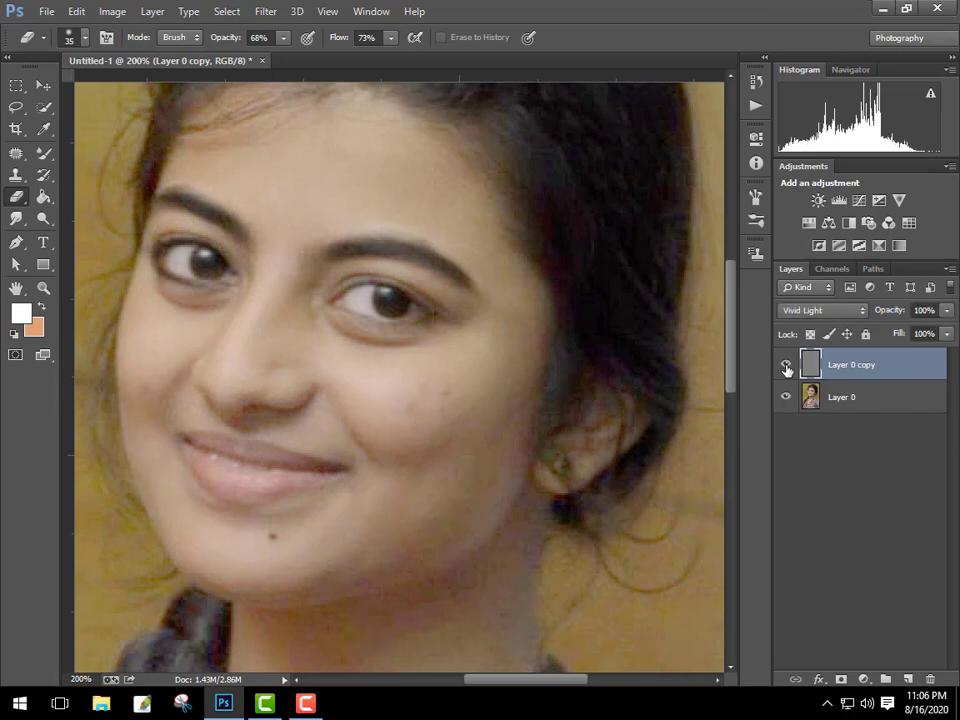
{"action": "key", "text": "ctrl+e"}
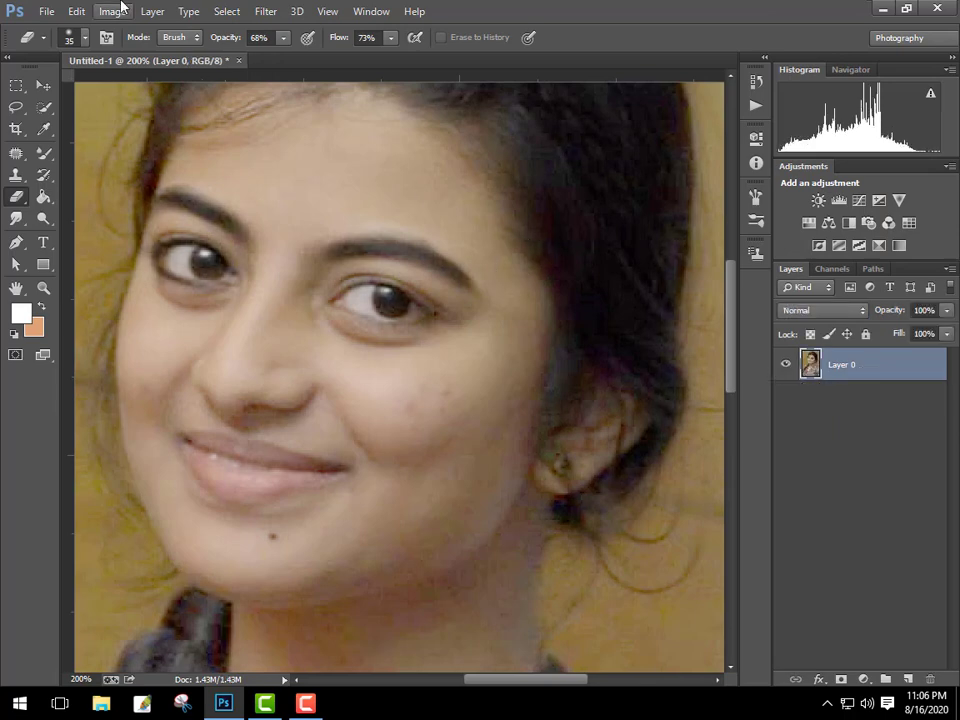
{"action": "left_click", "coordinate": [266, 12]}
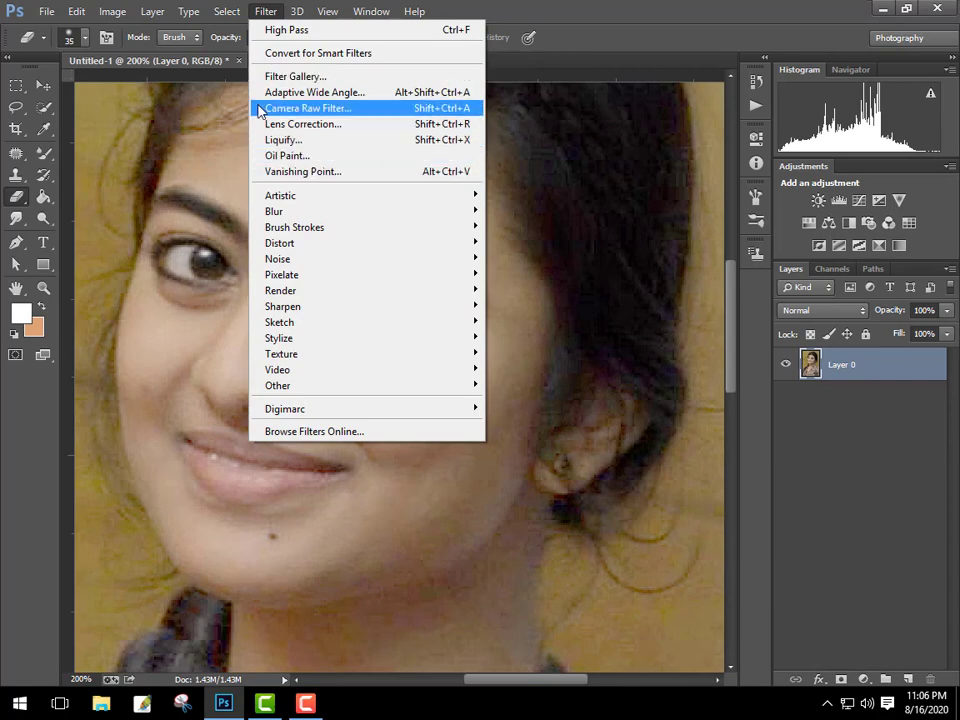
{"action": "left_click", "coordinate": [308, 108]}
Step: Set Camera Raw Detail luminance noise reduction to 44 and apply it
{"action": "key", "text": "ctrl+shift+a"}
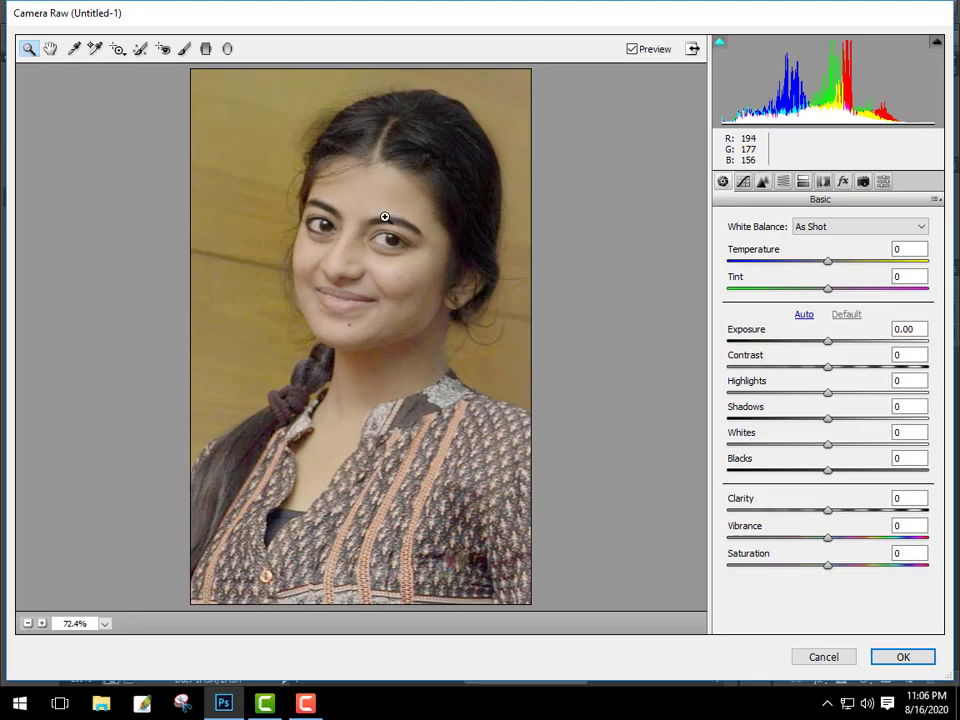
{"action": "left_click", "coordinate": [375, 221]}
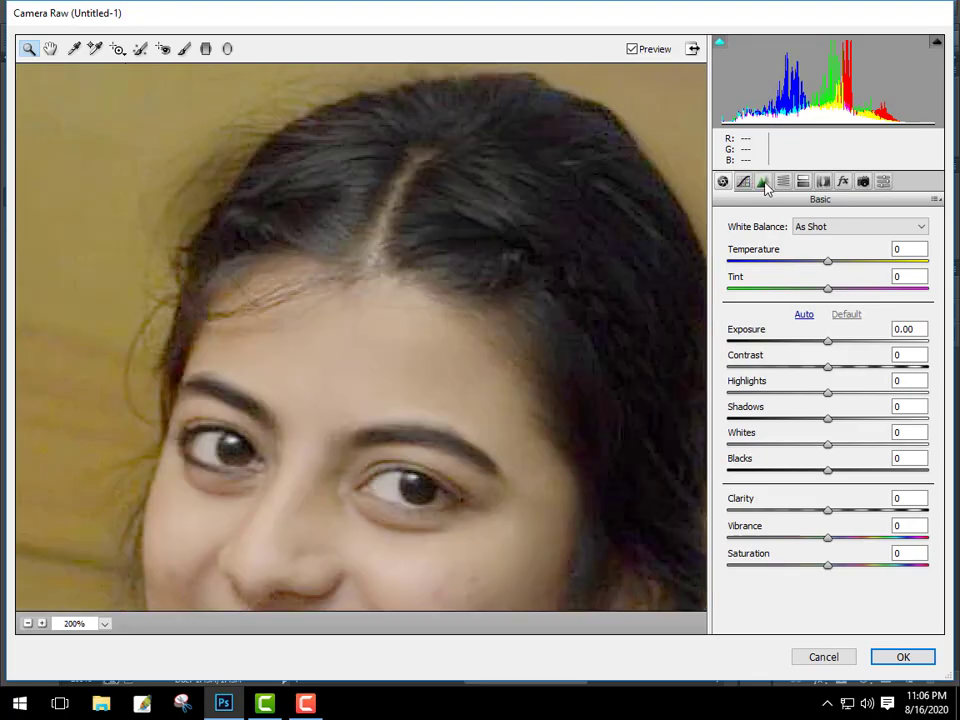
{"action": "left_click", "coordinate": [763, 183]}
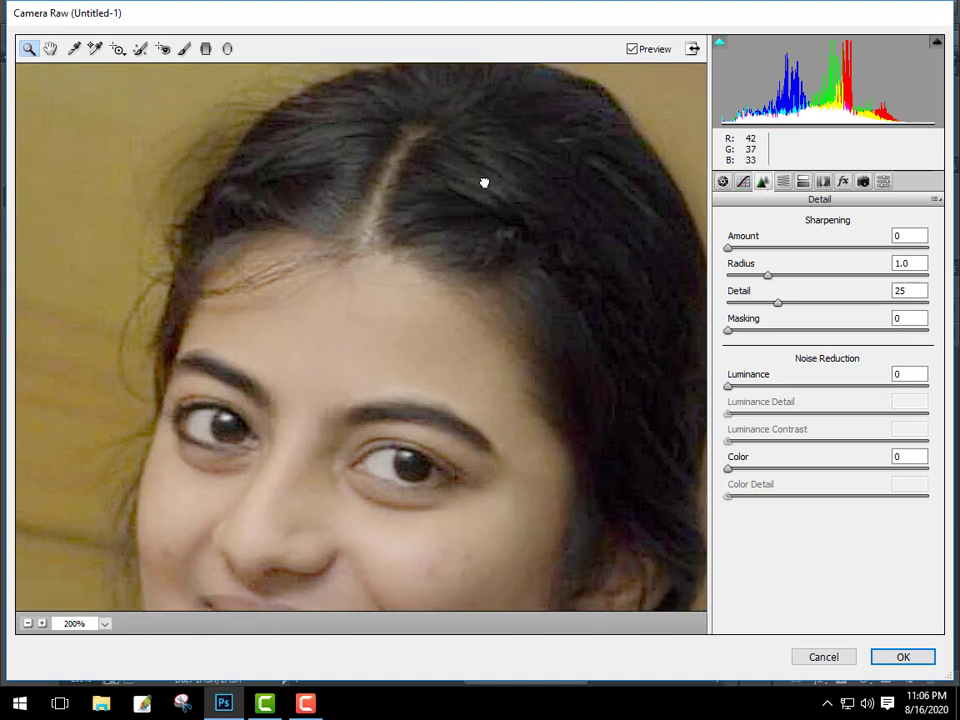
{"action": "left_click_drag", "start_coordinate": [544, 265], "coordinate": [473, 88]}
{"action": "left_click_drag", "start_coordinate": [728, 387], "coordinate": [769, 389]}
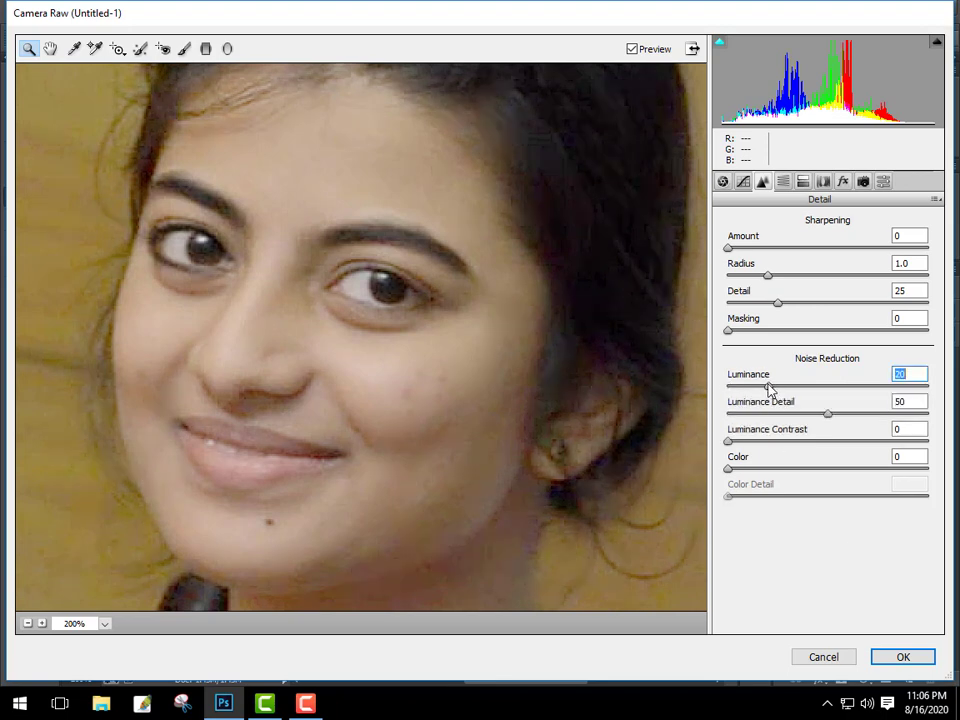
{"action": "double_click", "coordinate": [768, 387]}
{"action": "left_click", "coordinate": [479, 360]}
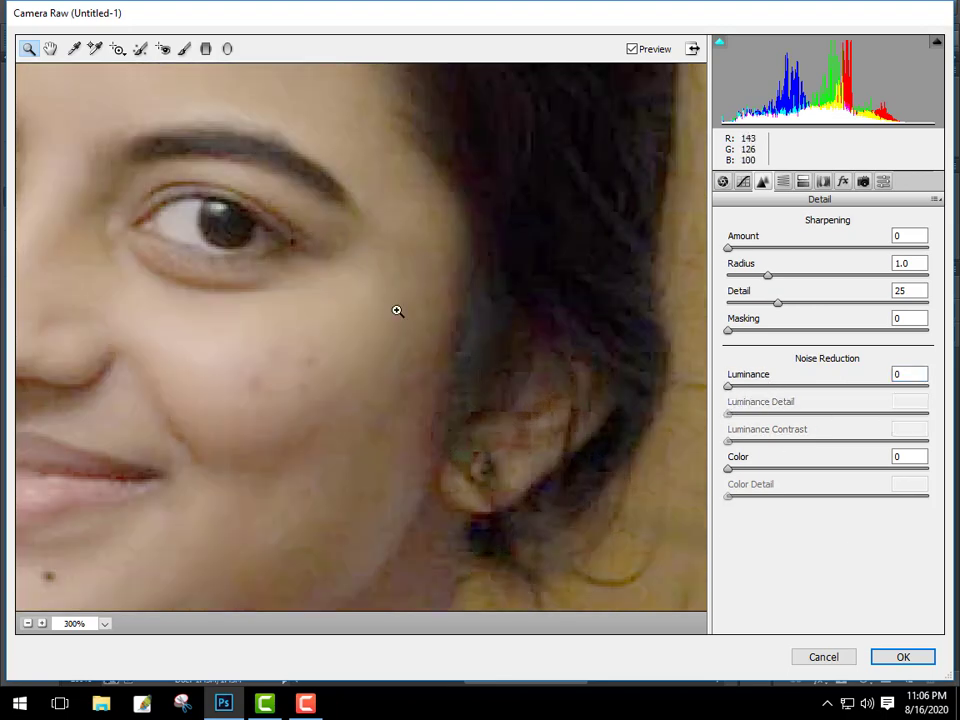
{"action": "mouse_move", "coordinate": [728, 387]}
{"action": "left_mouse_down"}
{"action": "mouse_move", "coordinate": [828, 399]}
{"action": "mouse_move", "coordinate": [776, 401]}
{"action": "mouse_move", "coordinate": [816, 399]}
{"action": "left_mouse_up"}
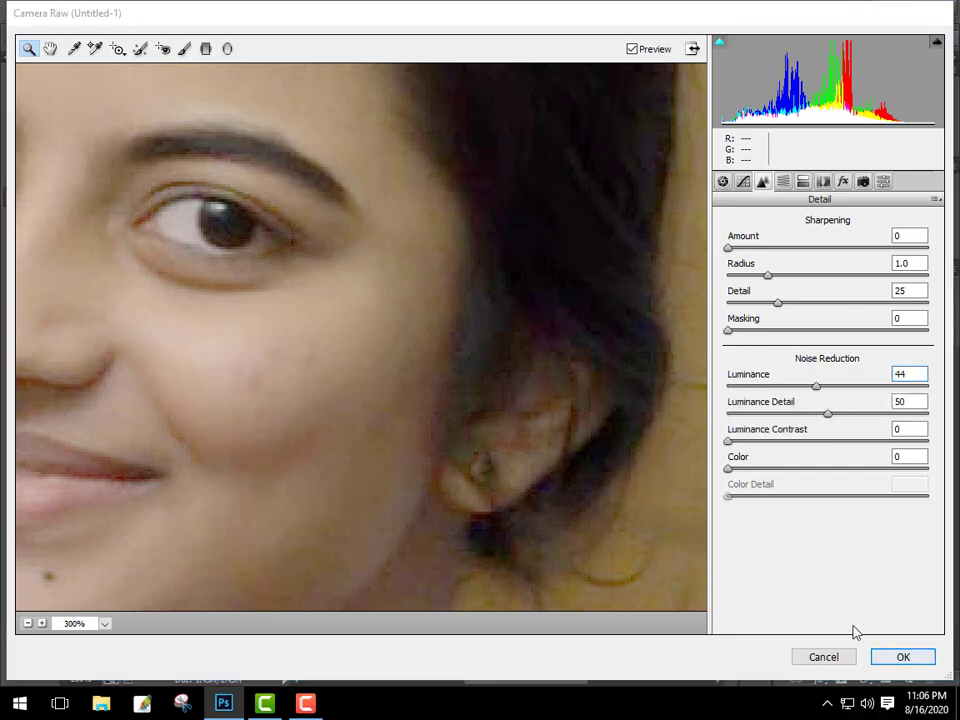
{"action": "key", "text": "Return"}
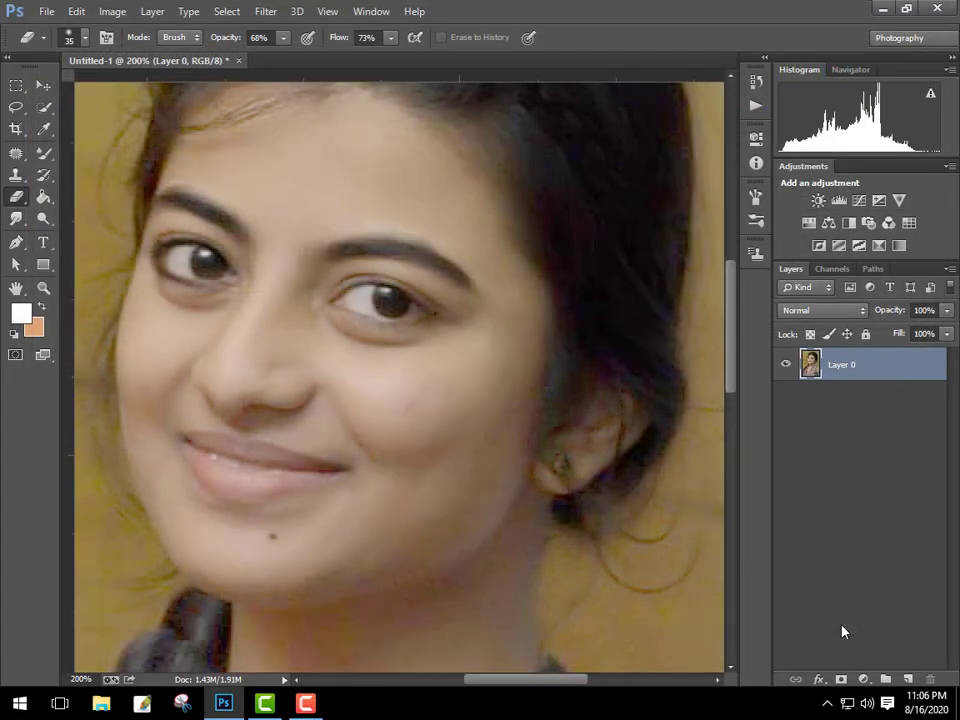
{"action": "key", "text": "ctrl+minus"}
{"action": "key", "text": "ctrl+minus"}
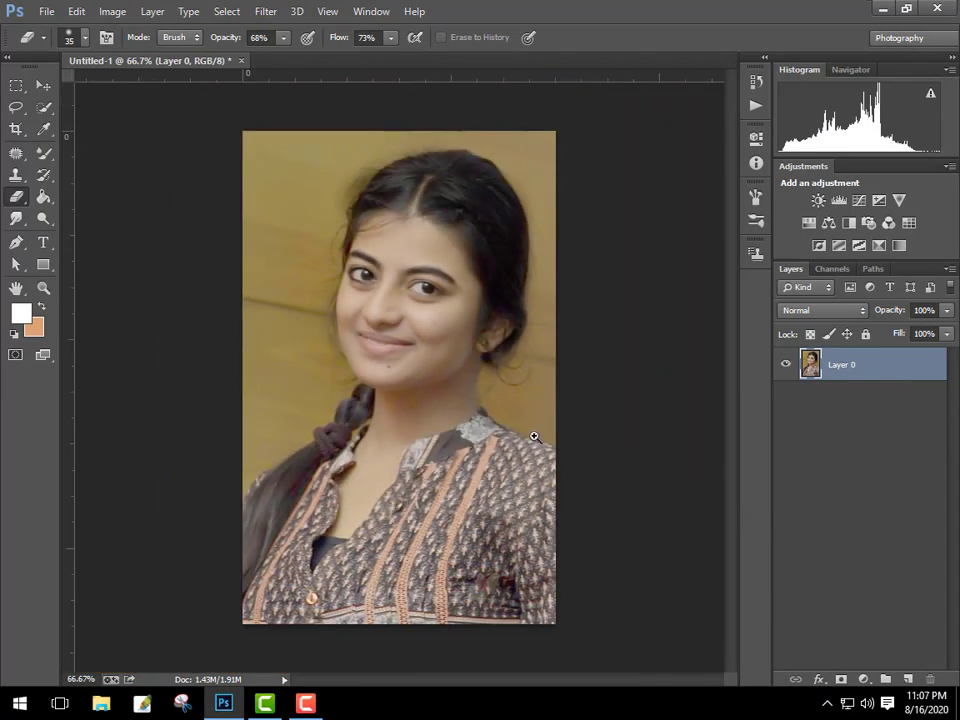
{"action": "key", "text": "ctrl+plus"}
{"action": "left_click", "coordinate": [112, 11]}
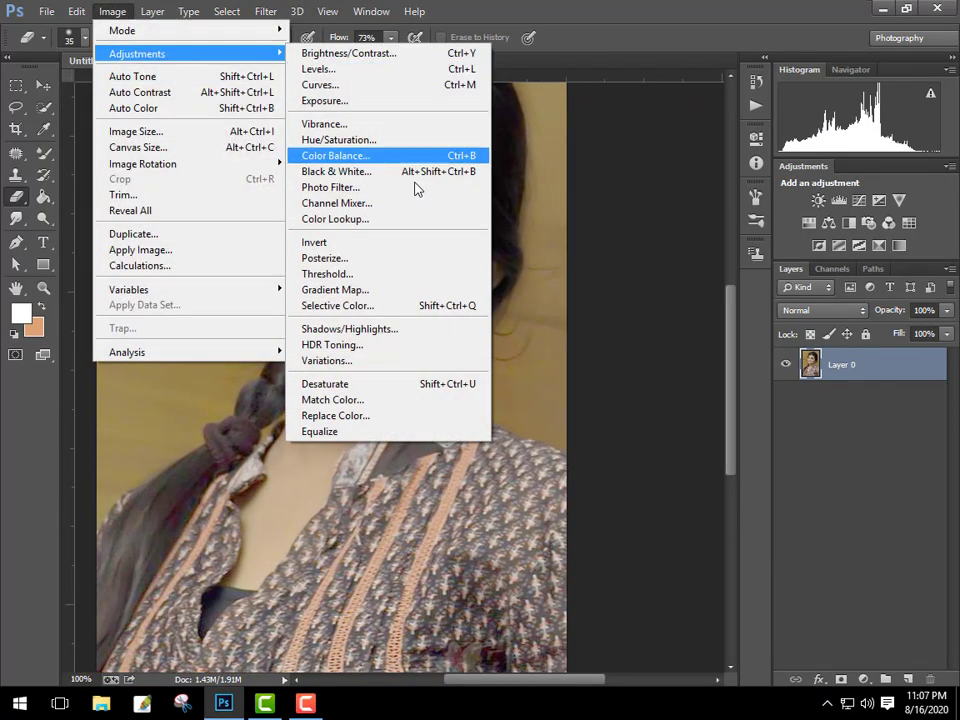
{"action": "mouse_move", "coordinate": [137, 53]}
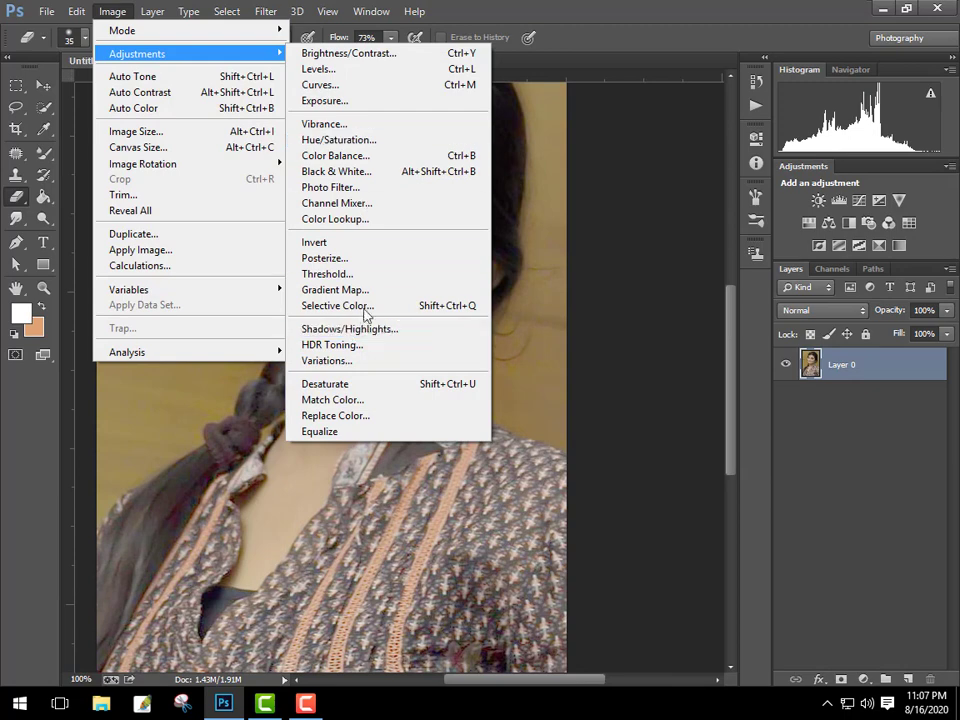
Step: Apply Selective Color with the Blacks range's Black slider at +14
{"action": "left_click", "coordinate": [365, 305]}
{"action": "left_click", "coordinate": [690, 216]}
{"action": "left_click", "coordinate": [697, 362]}
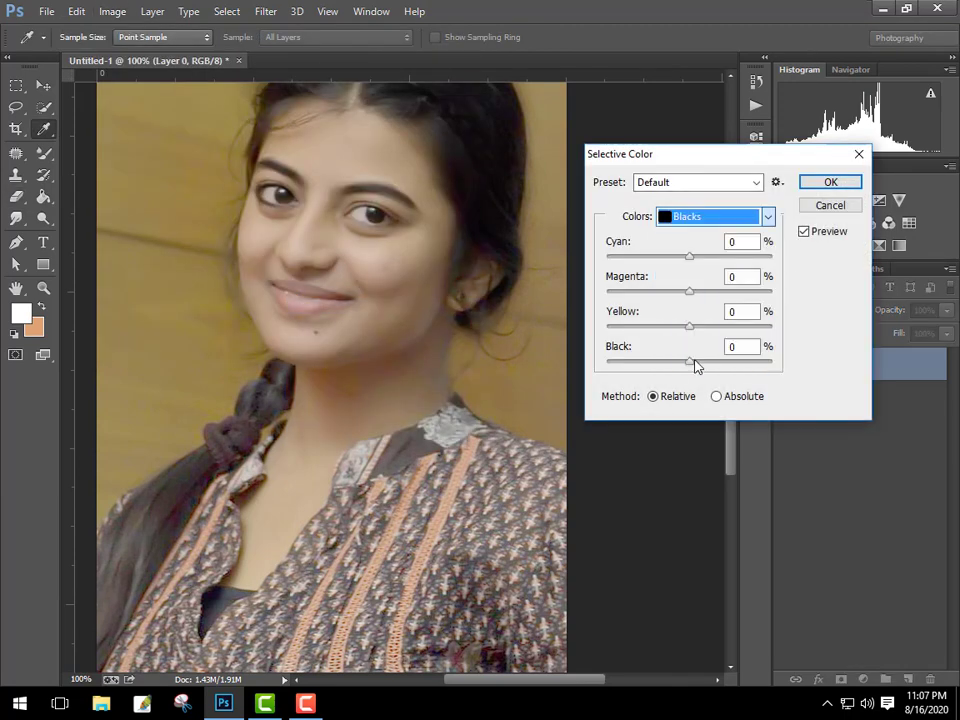
{"action": "left_click_drag", "start_coordinate": [689, 361], "coordinate": [713, 366]}
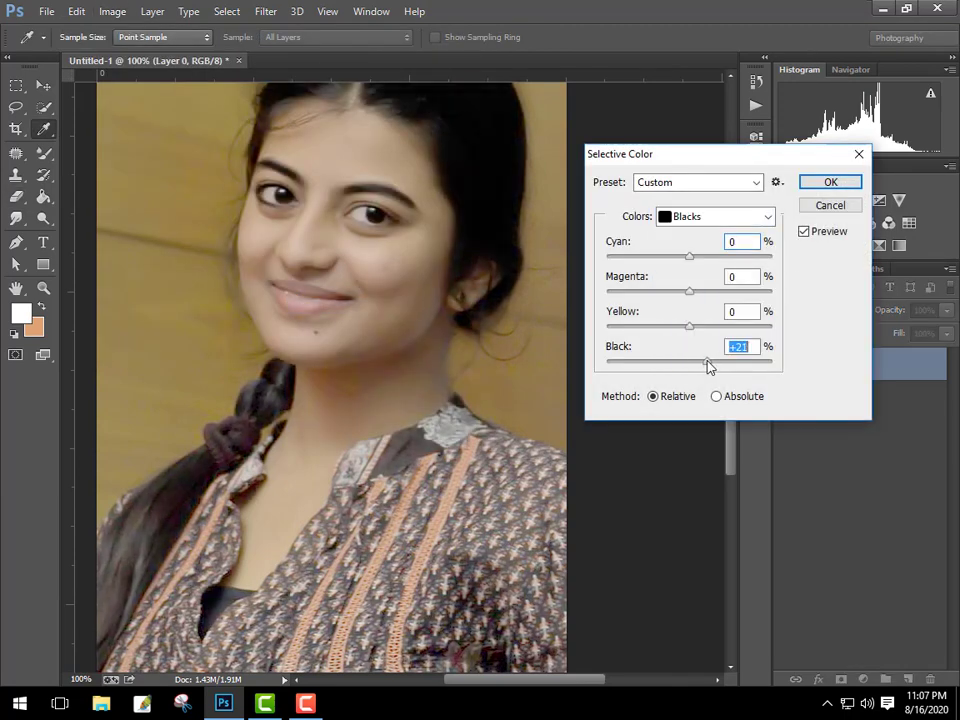
{"action": "left_click", "coordinate": [831, 182]}
{"action": "key", "text": "e"}
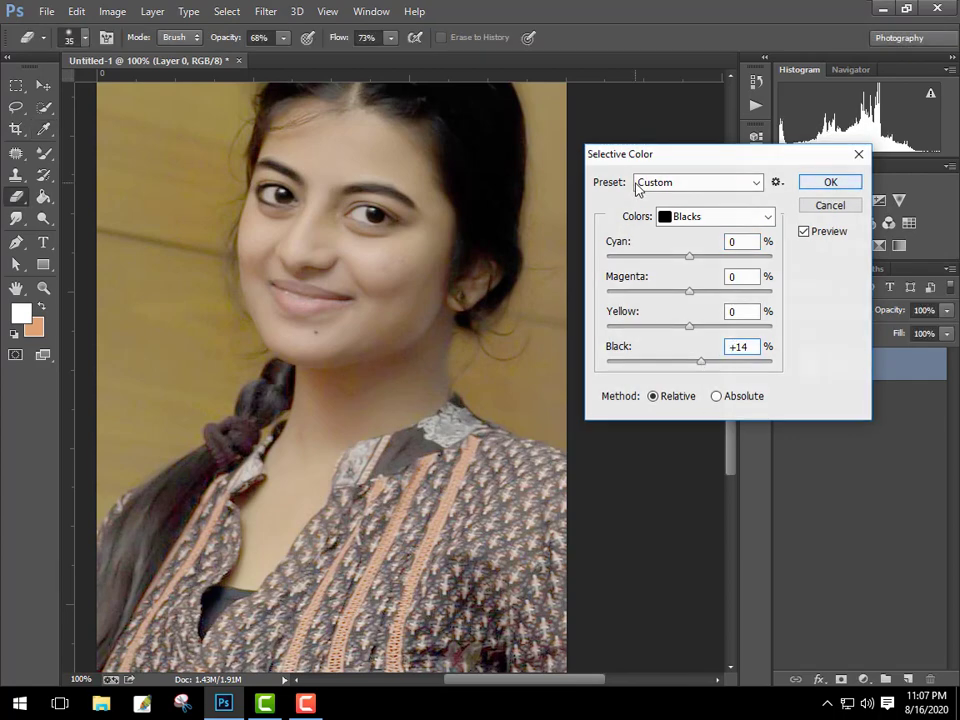
{"action": "left_click", "coordinate": [113, 11]}
{"action": "mouse_move", "coordinate": [137, 53]}
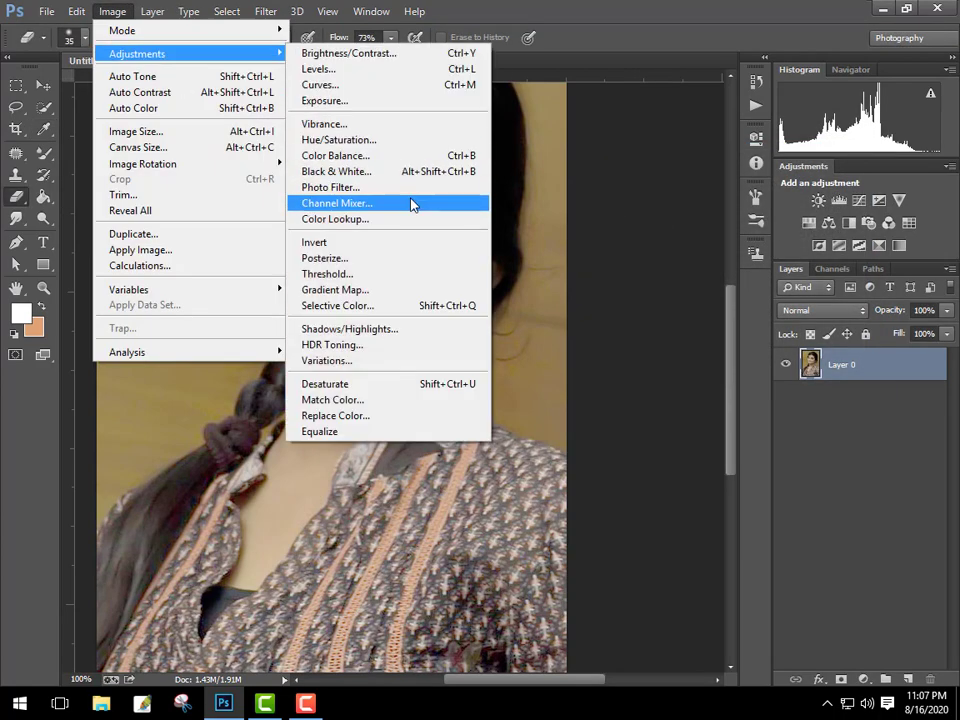
Step: Apply a midtones Color Balance of +22, -7, -11 to warm the portrait
{"action": "left_click", "coordinate": [336, 155]}
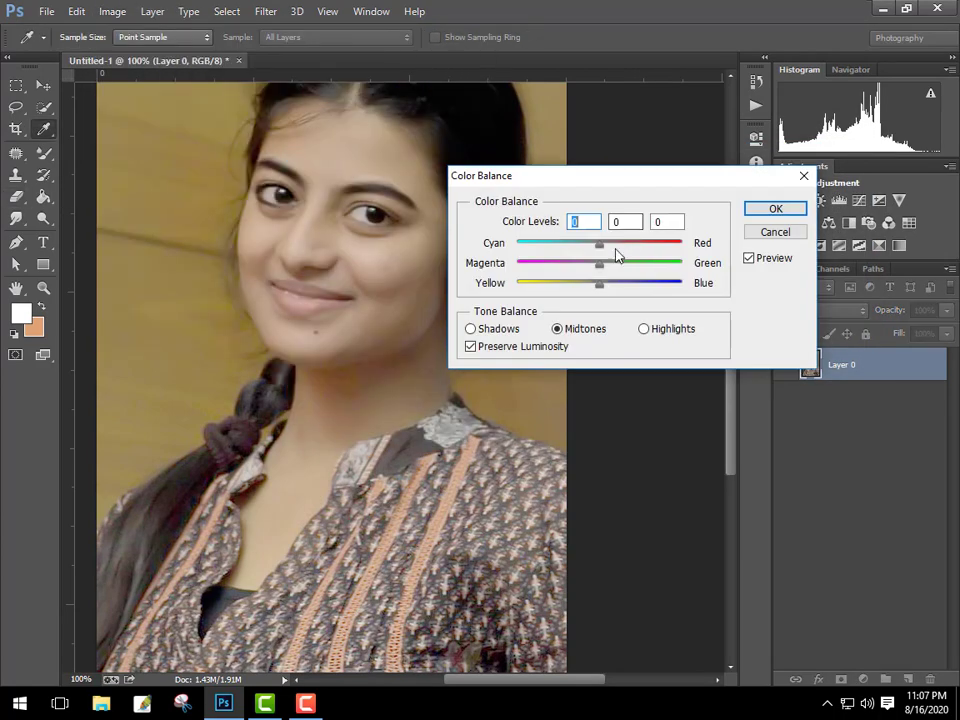
{"action": "left_click_drag", "start_coordinate": [609, 249], "coordinate": [619, 249]}
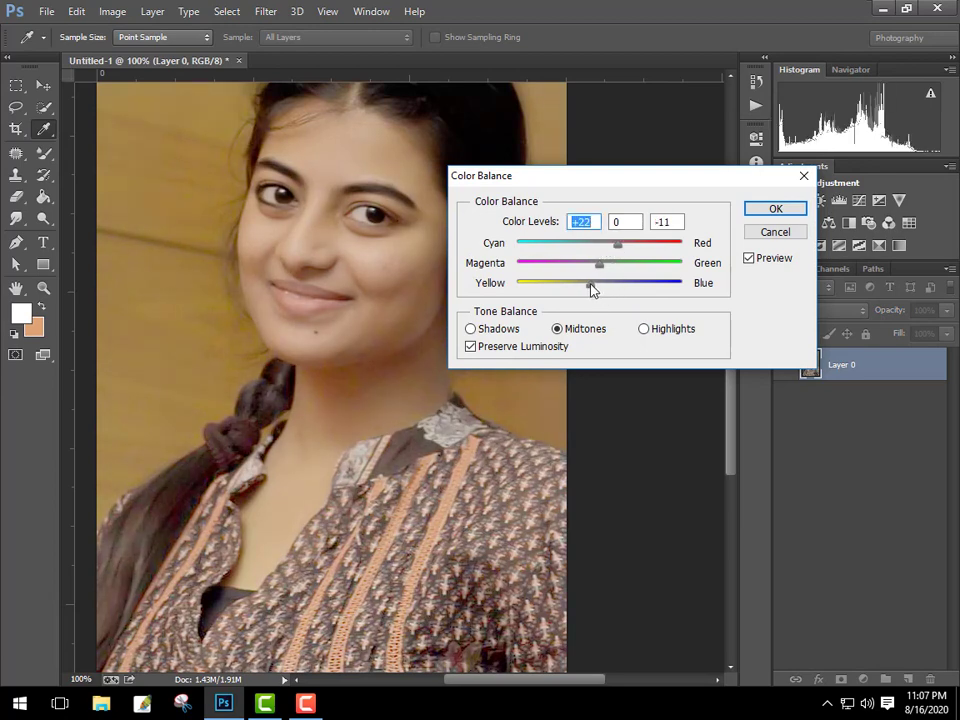
{"action": "left_click", "coordinate": [775, 208]}
{"action": "key", "text": "e"}
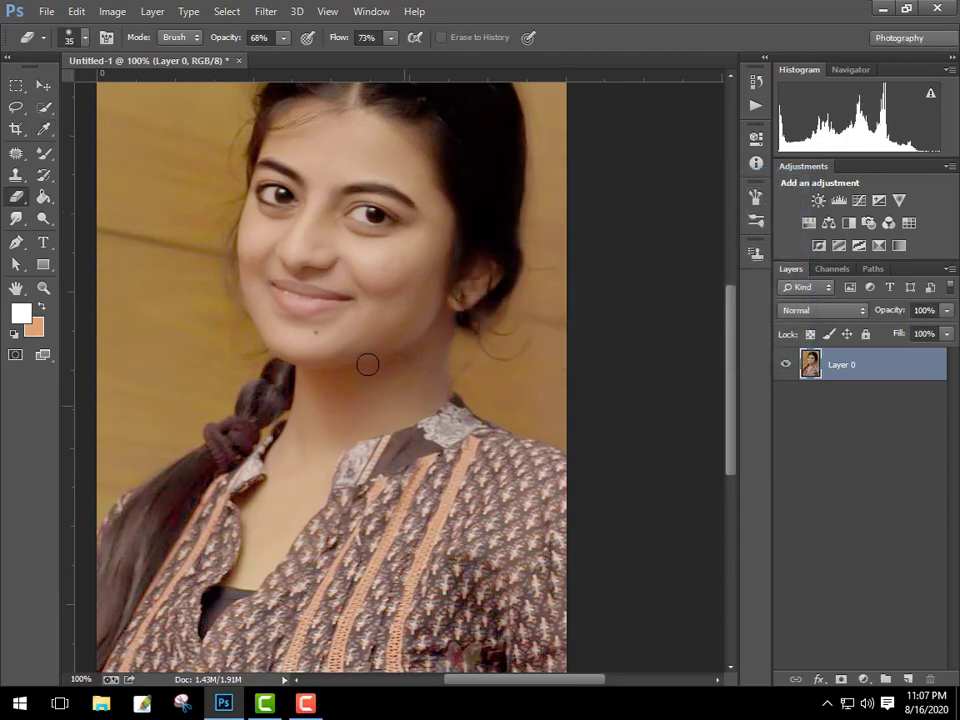
{"action": "left_click_drag", "start_coordinate": [401, 187], "coordinate": [501, 370]}
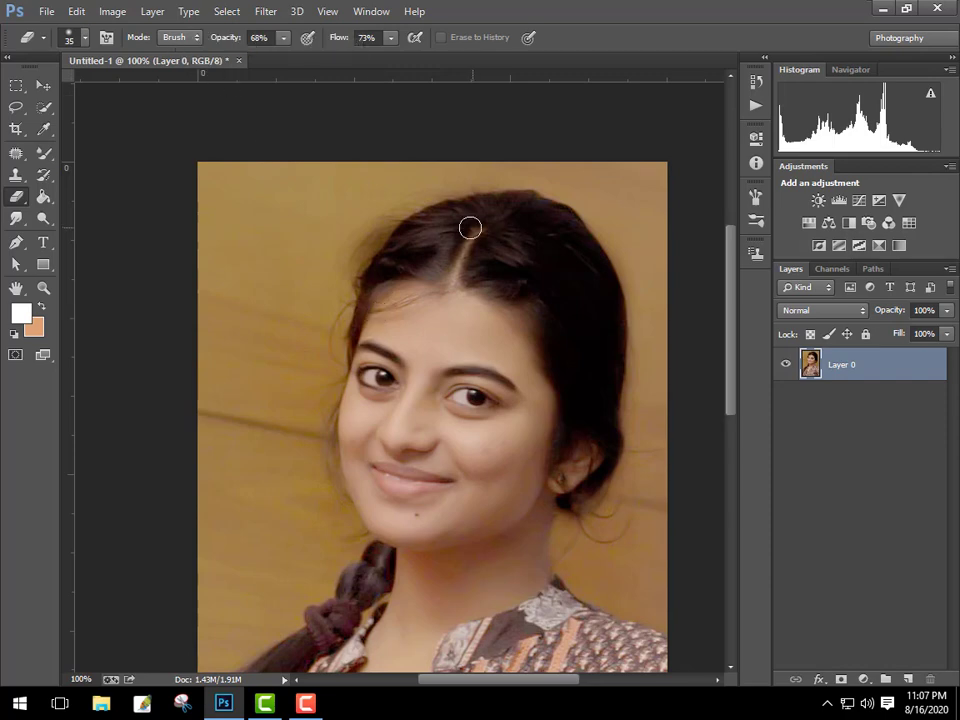
{"action": "left_click_drag", "start_coordinate": [552, 339], "coordinate": [442, 216]}
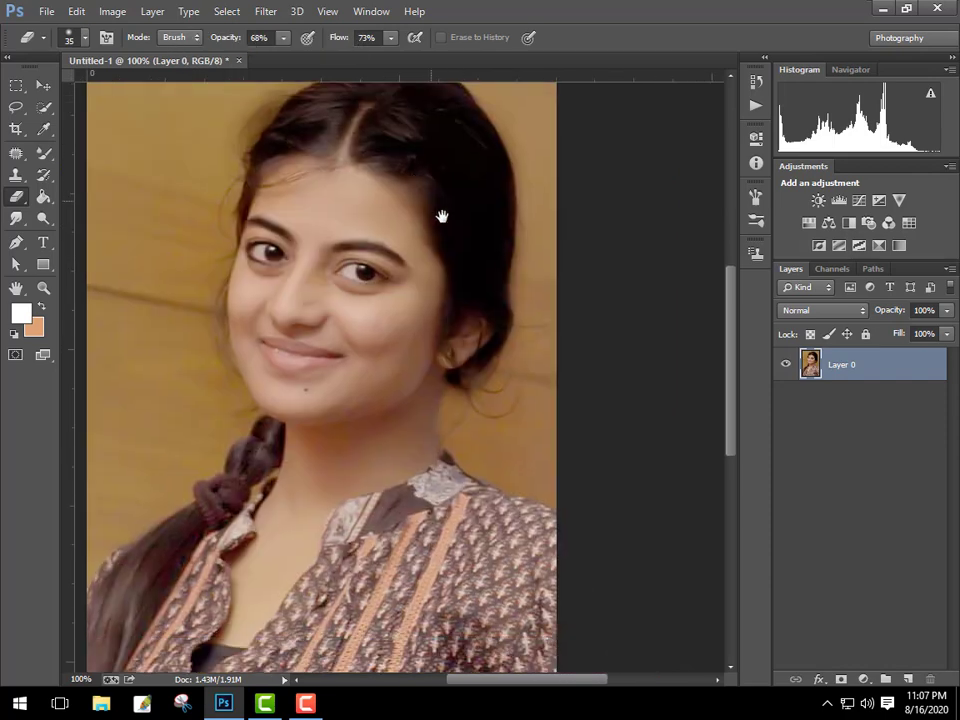